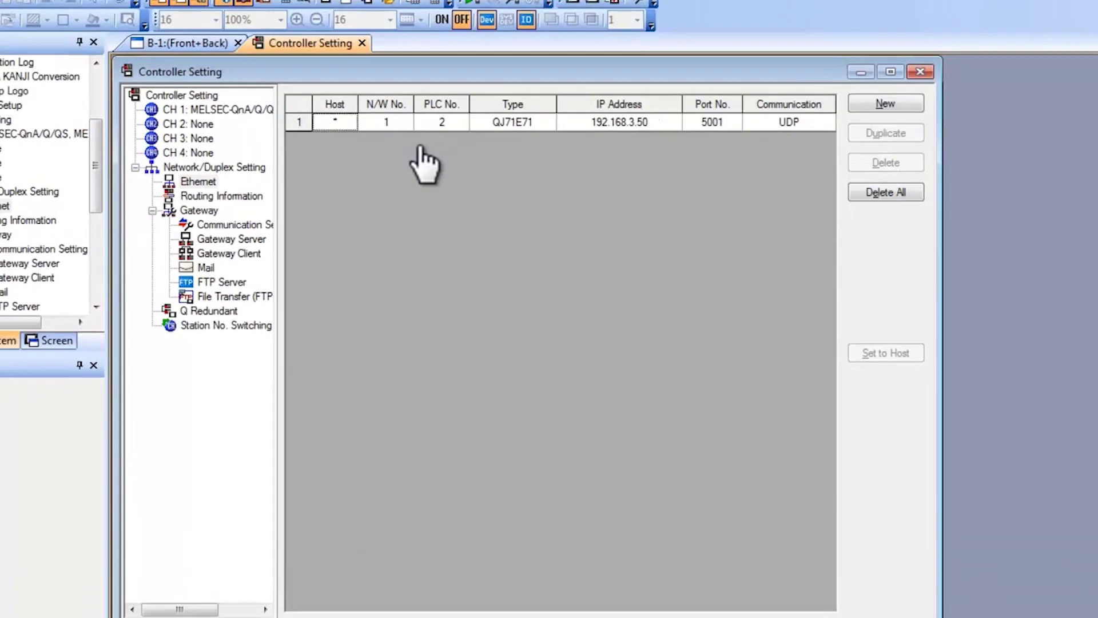
click(229, 182)
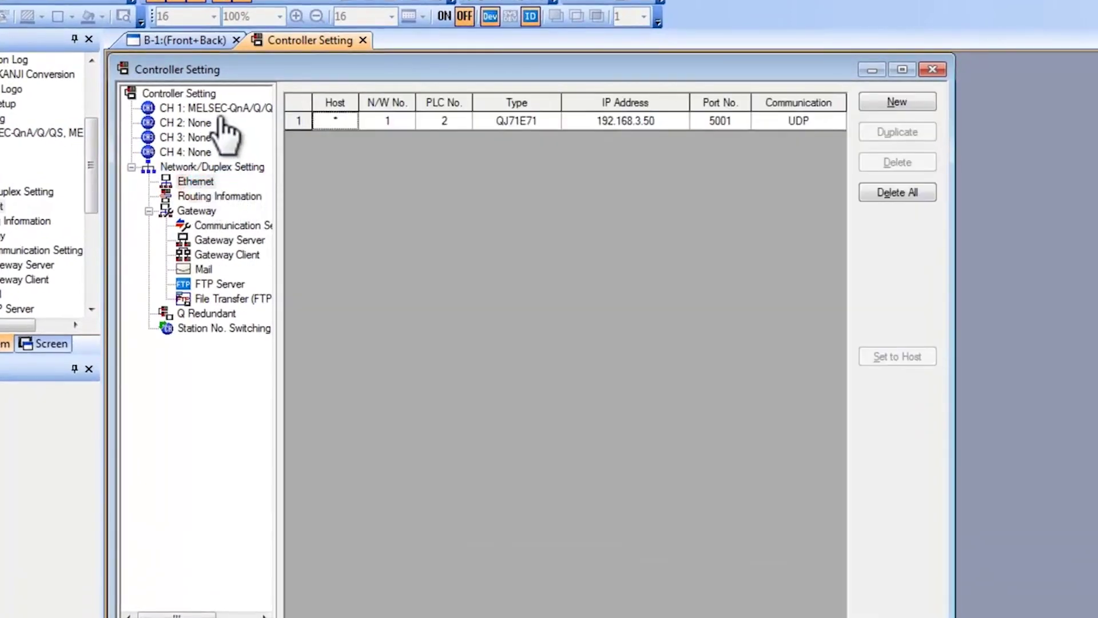
click(217, 110)
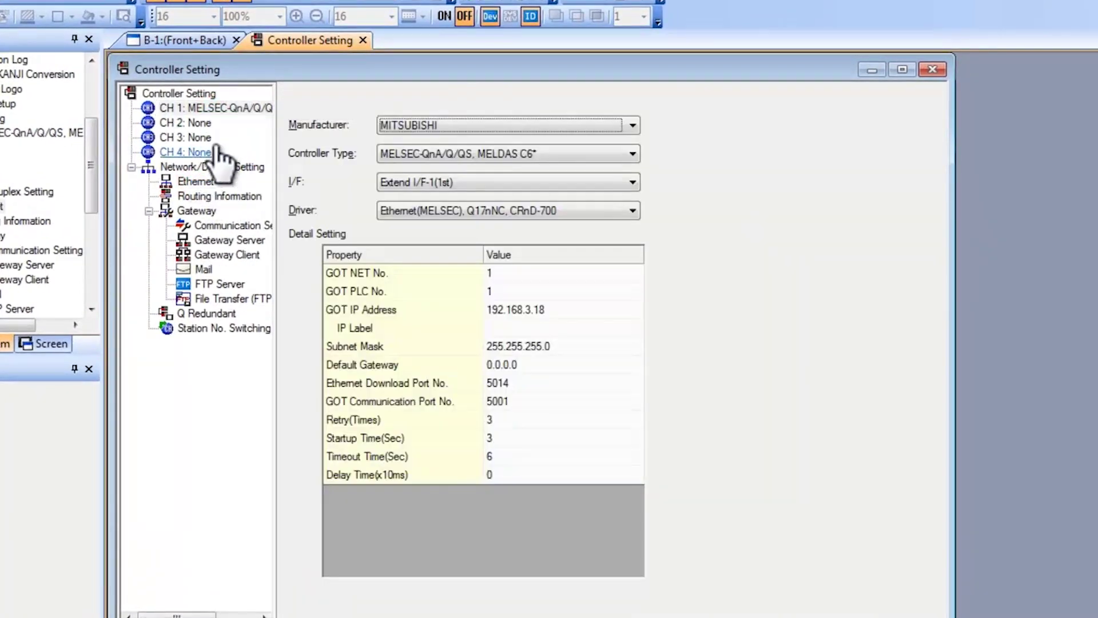
click(197, 181)
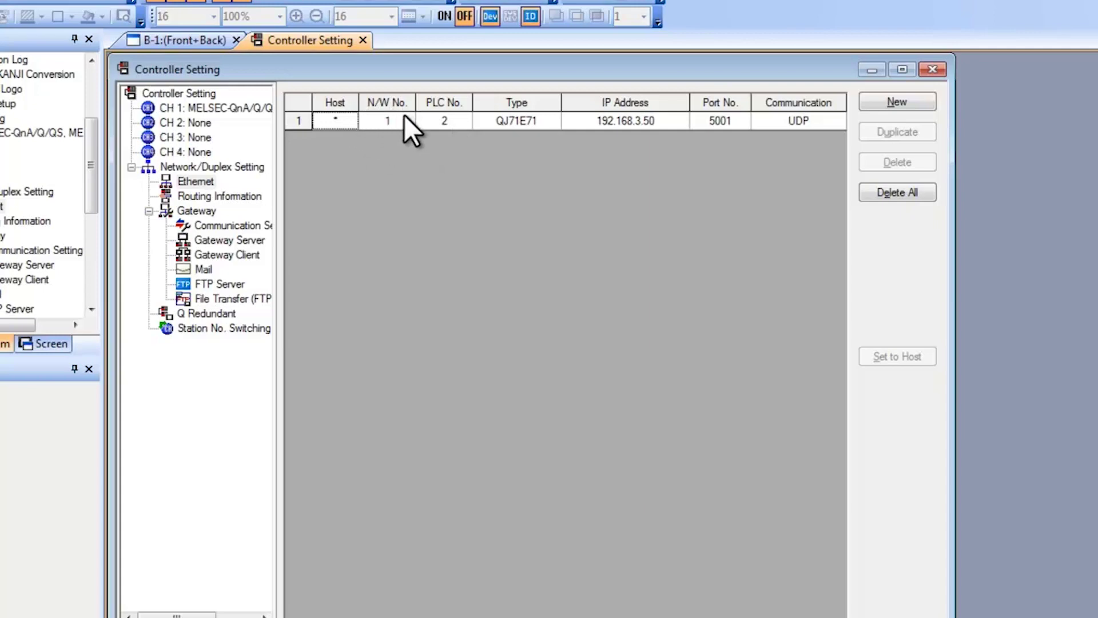
click(229, 111)
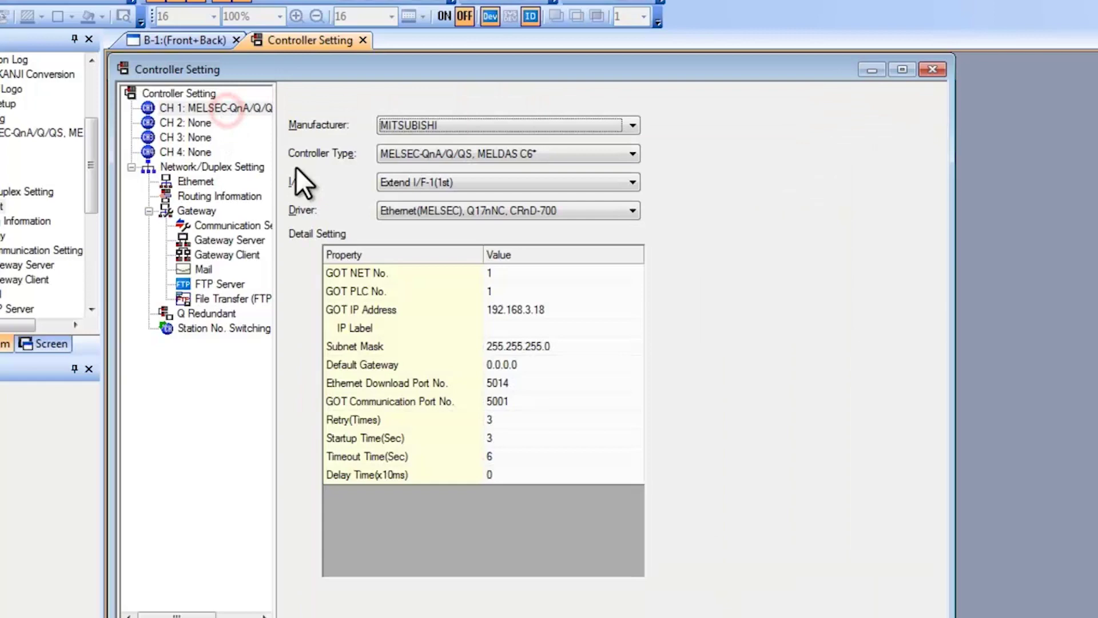
click(501, 273)
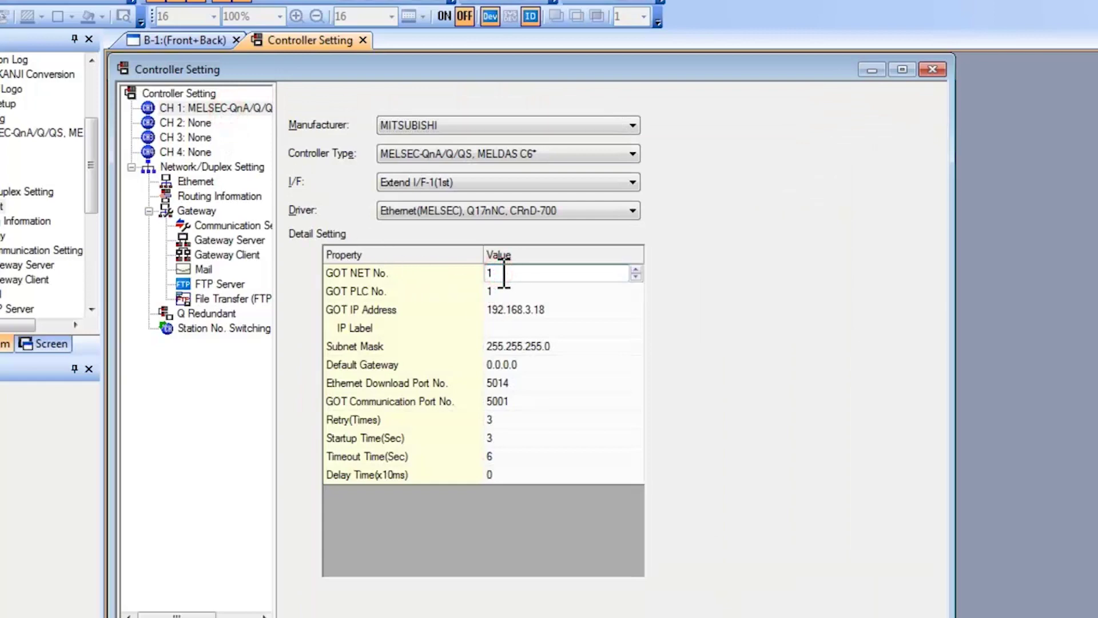
click(207, 183)
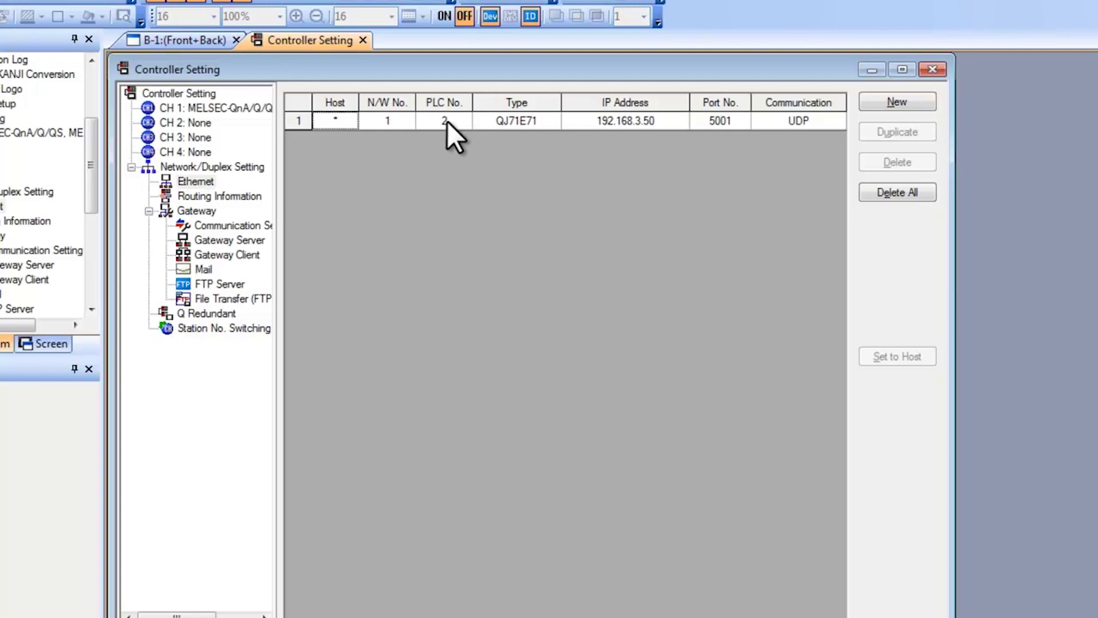
click(236, 116)
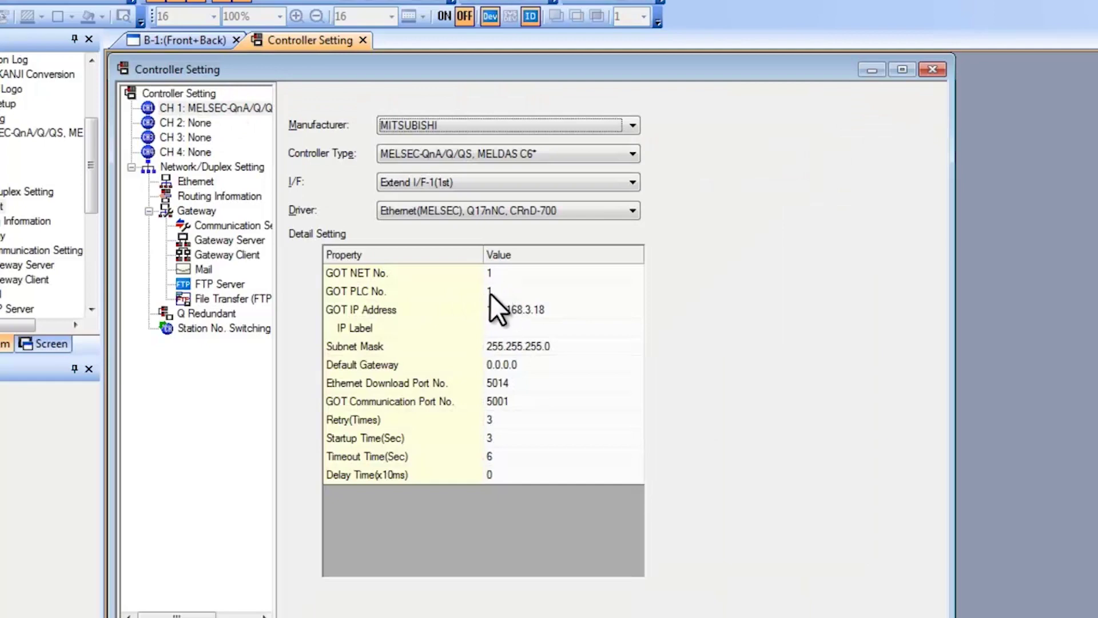
click(196, 181)
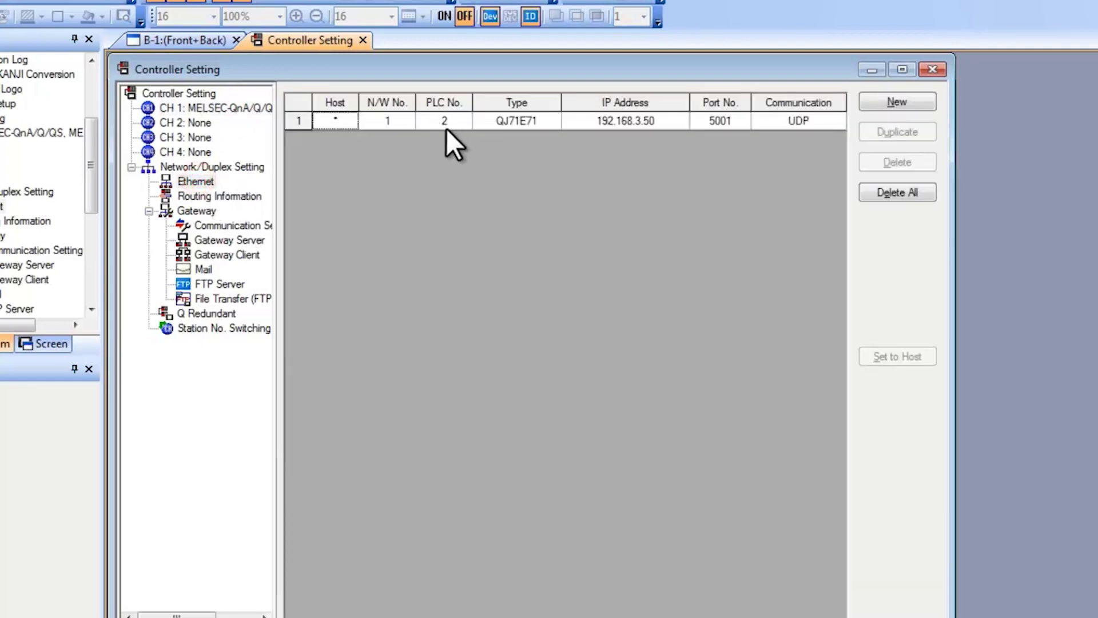
Step: Leave the Ethernet station type on QJ71E71 and bring up the CH 1 controller settings
click(548, 123)
click(553, 120)
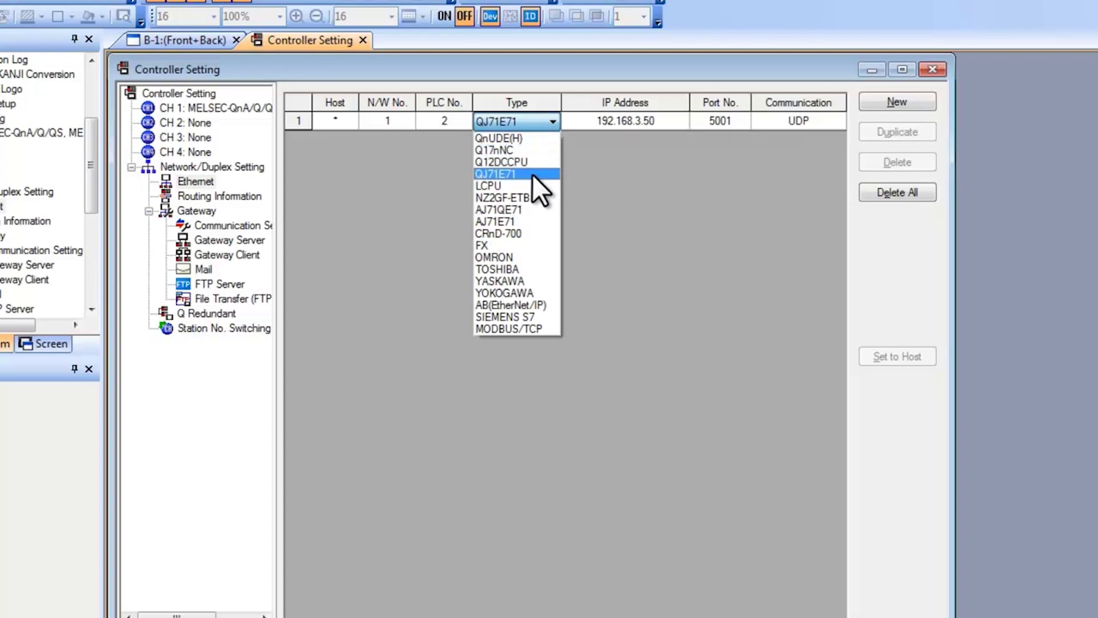
click(601, 166)
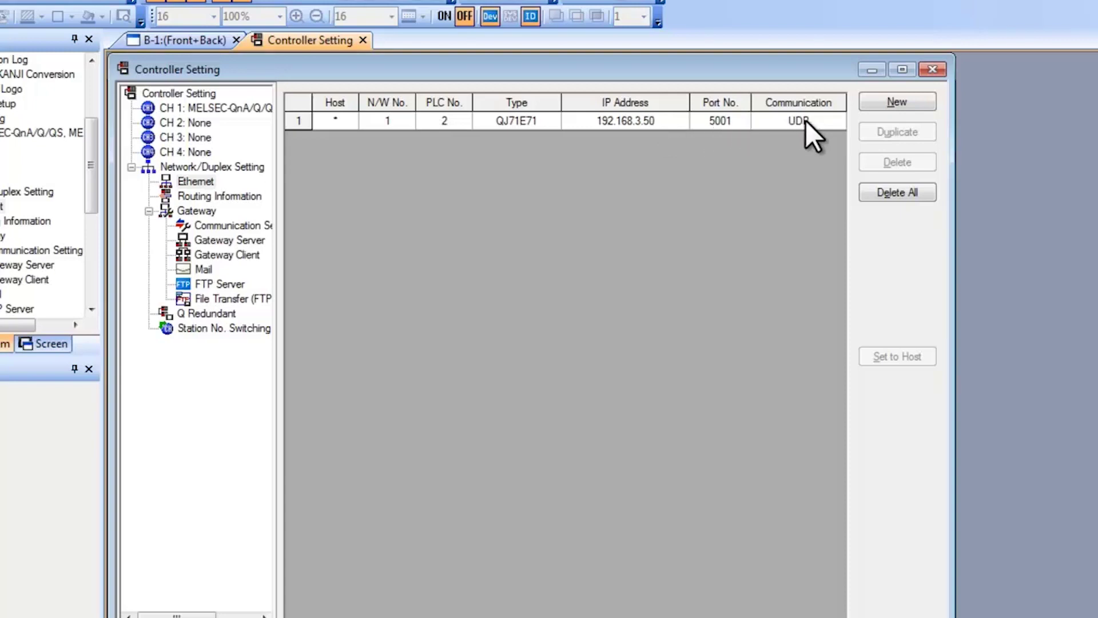
click(203, 109)
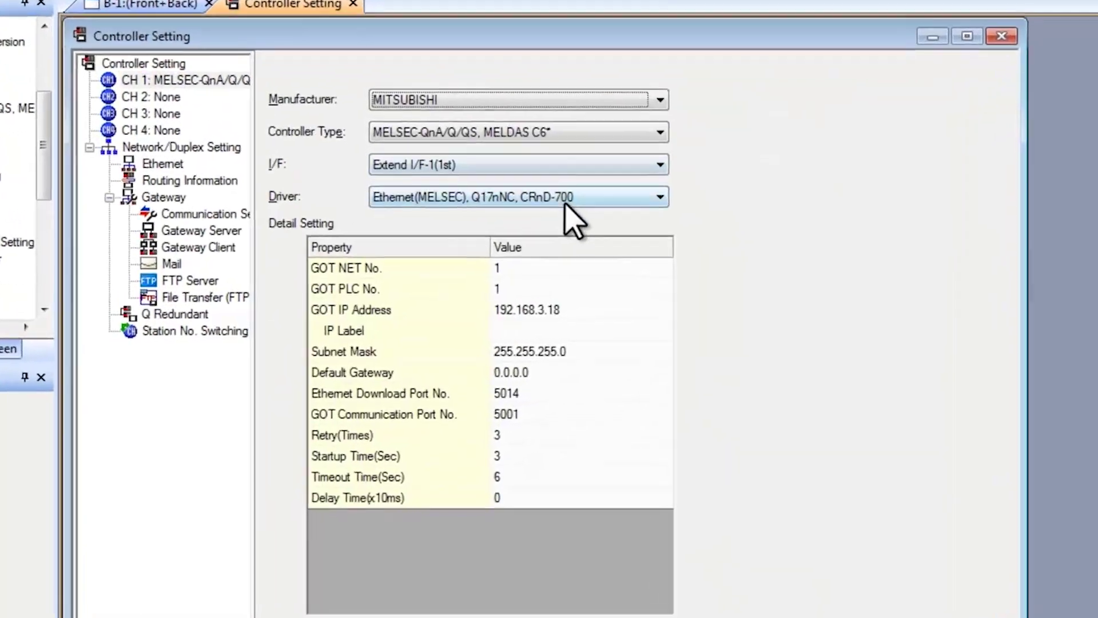
click(565, 210)
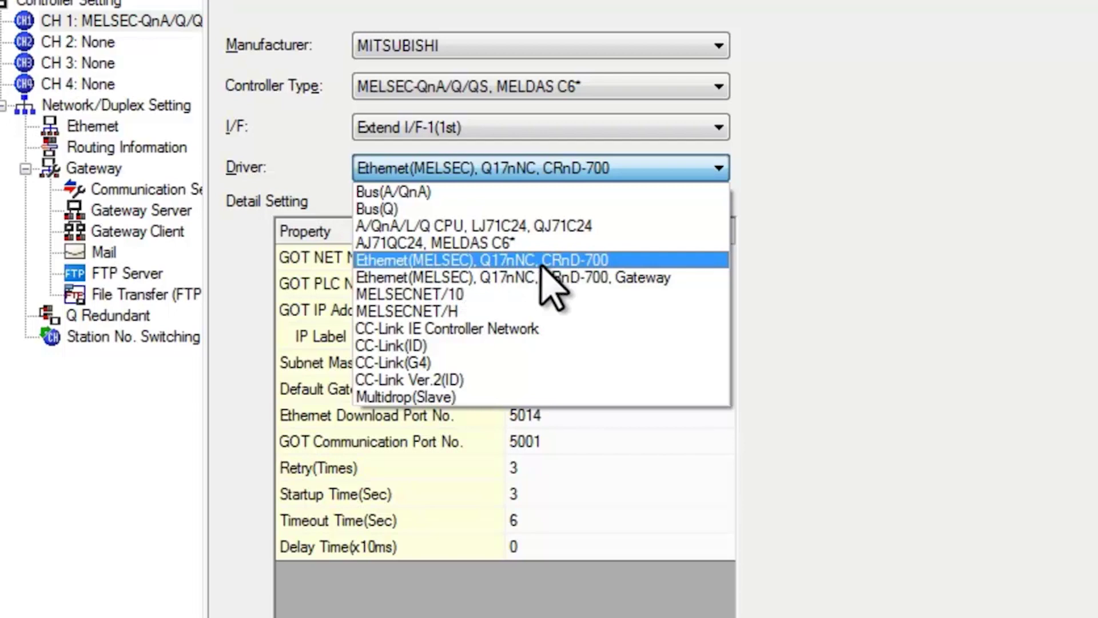
click(840, 263)
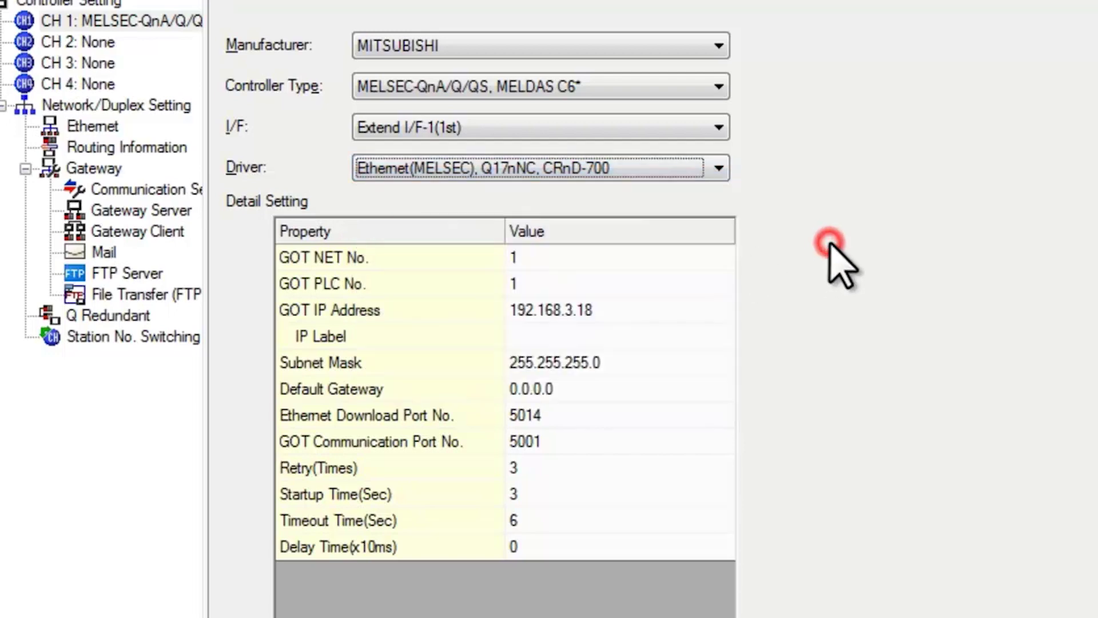
click(718, 89)
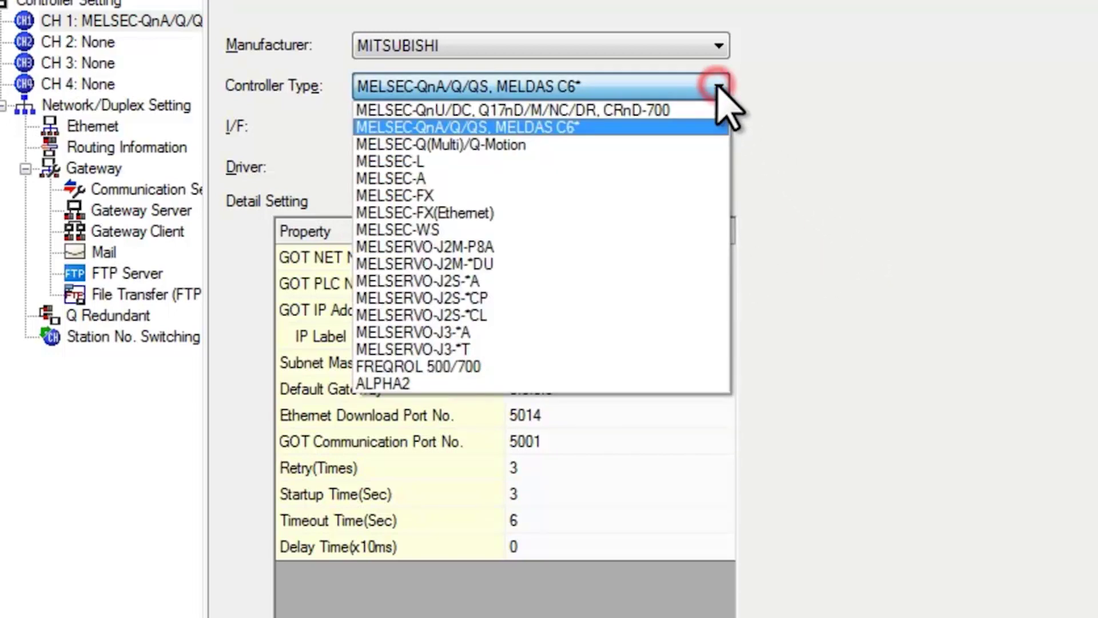
click(798, 100)
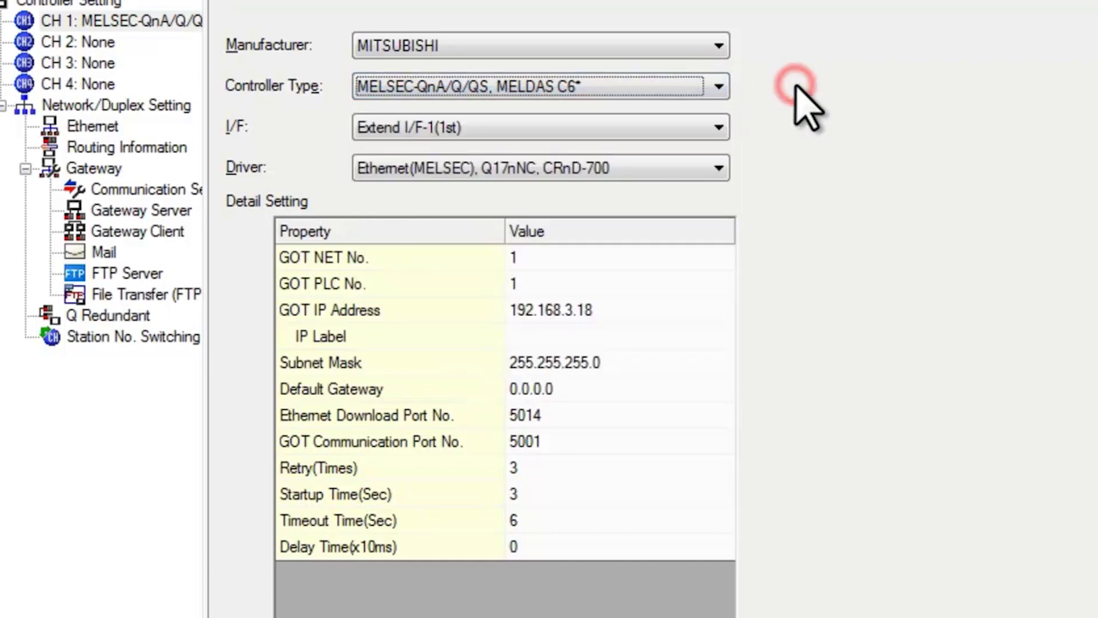
click(718, 127)
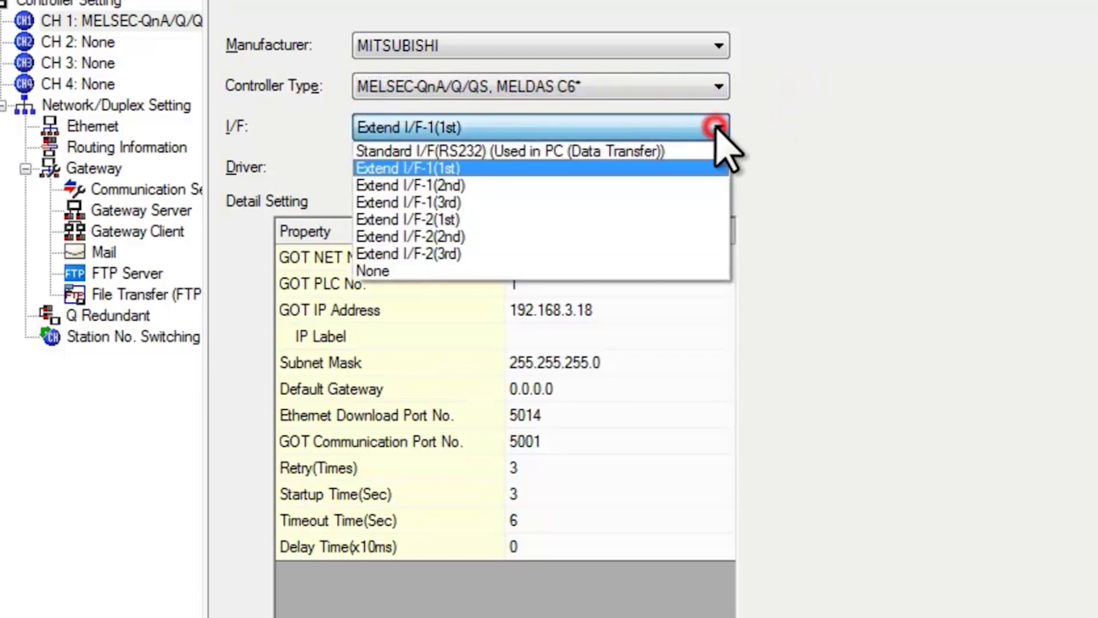
Step: Keep Extend I/F-1(1st) as the interface and inspect the GOT IP address 192.168.3.18
click(675, 168)
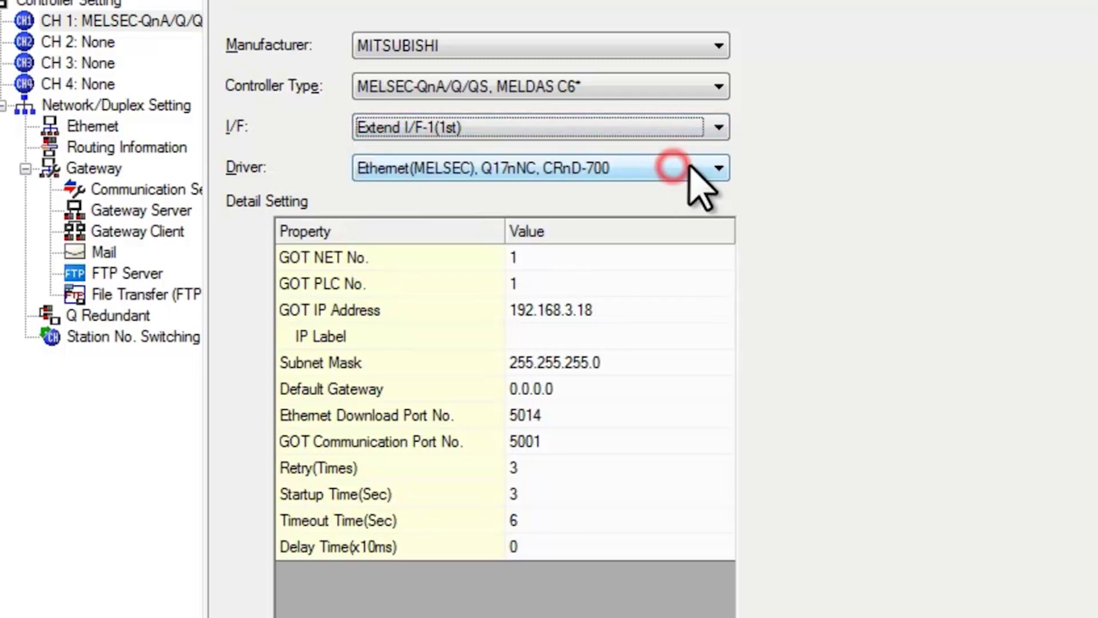
click(589, 312)
drag(577, 311, 483, 320)
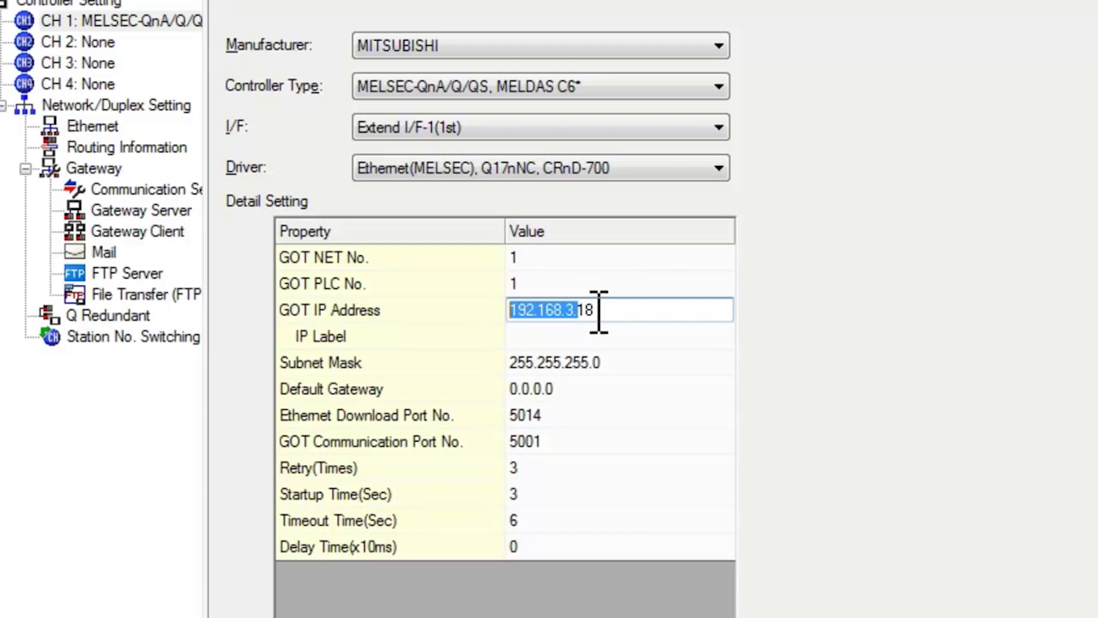
drag(599, 312, 578, 311)
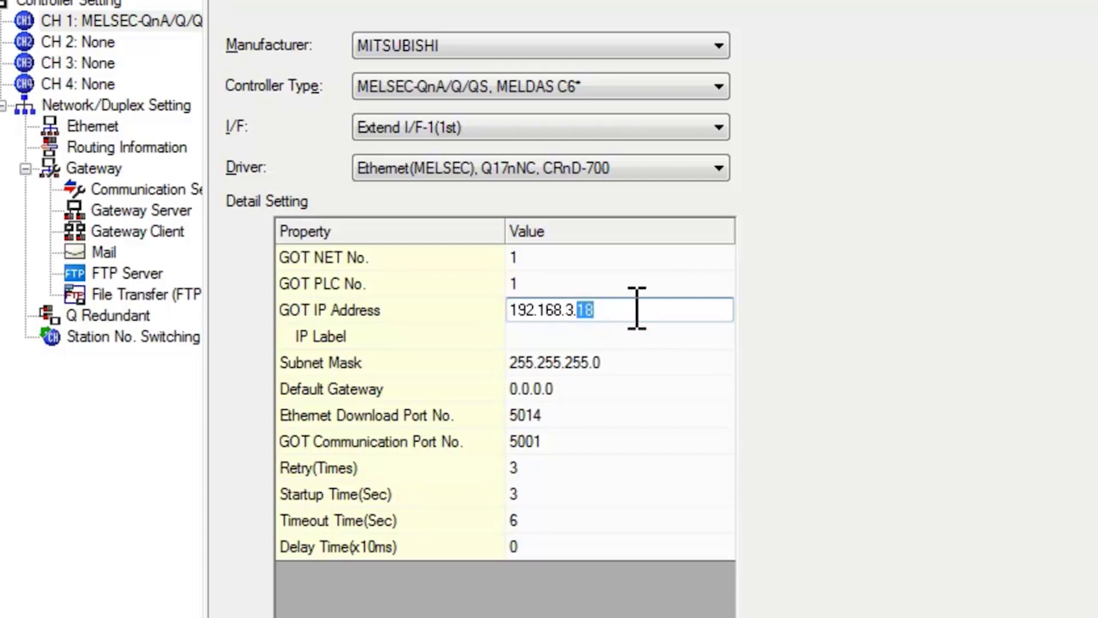
click(787, 293)
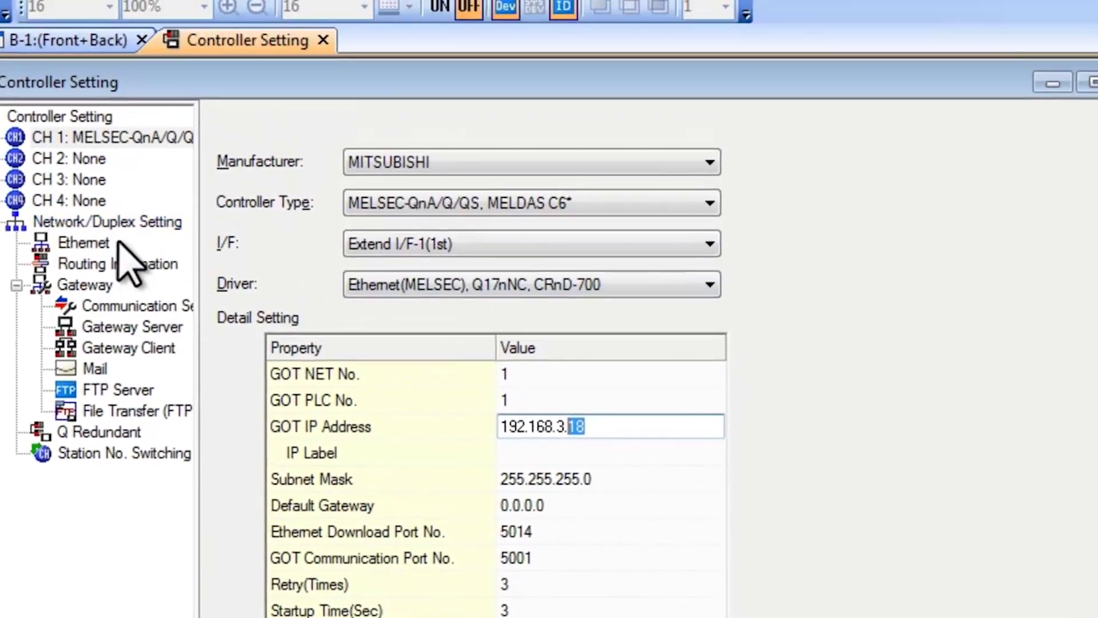
Step: Check the station IP address, last octet 50, in the Ethernet host table
click(94, 126)
double_click(740, 226)
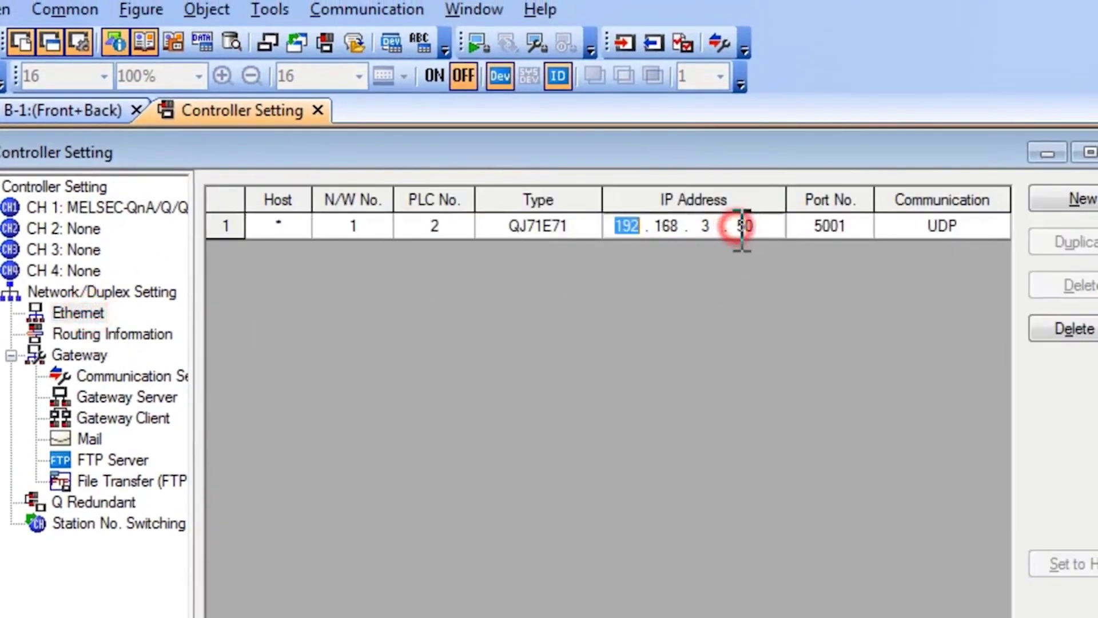
double_click(739, 229)
click(775, 288)
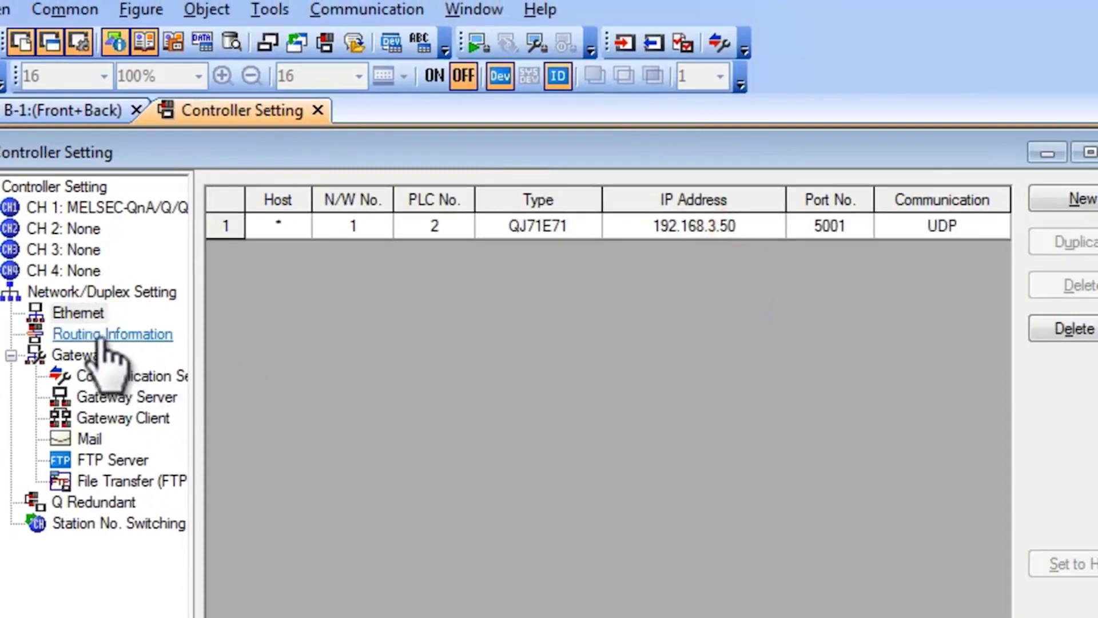
Step: Return to the CH 1 settings and open the Help manual list
click(78, 207)
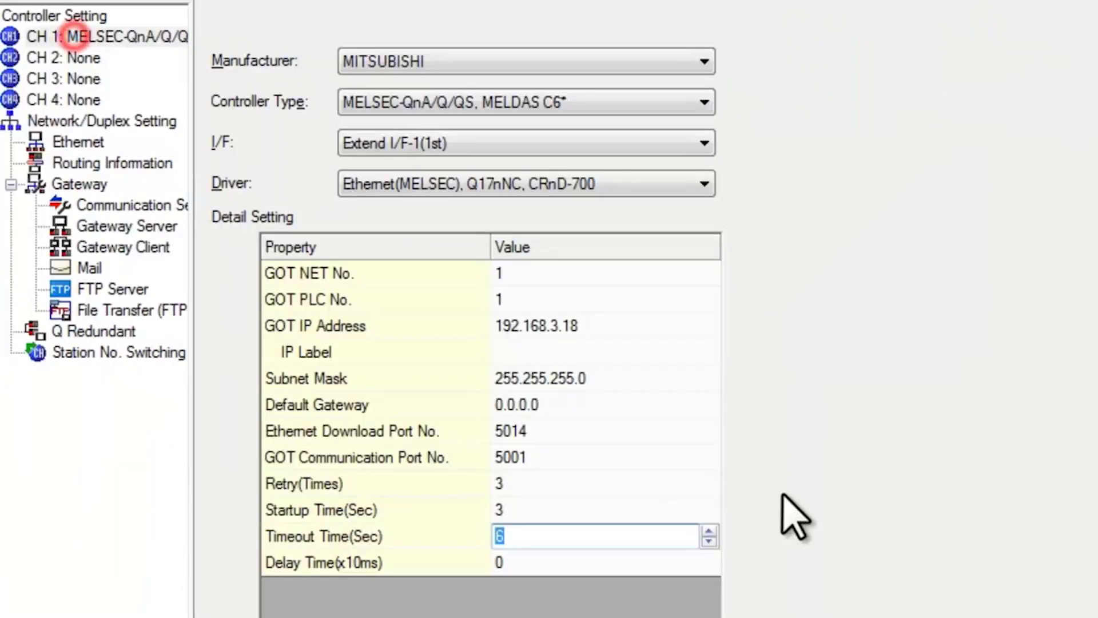
click(750, 479)
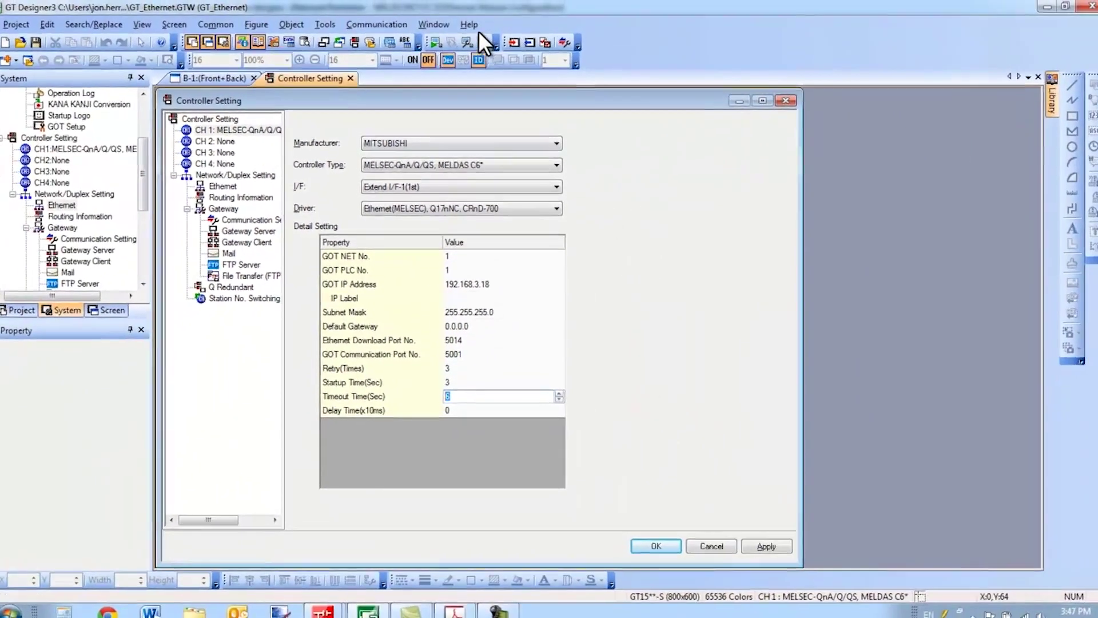
click(472, 26)
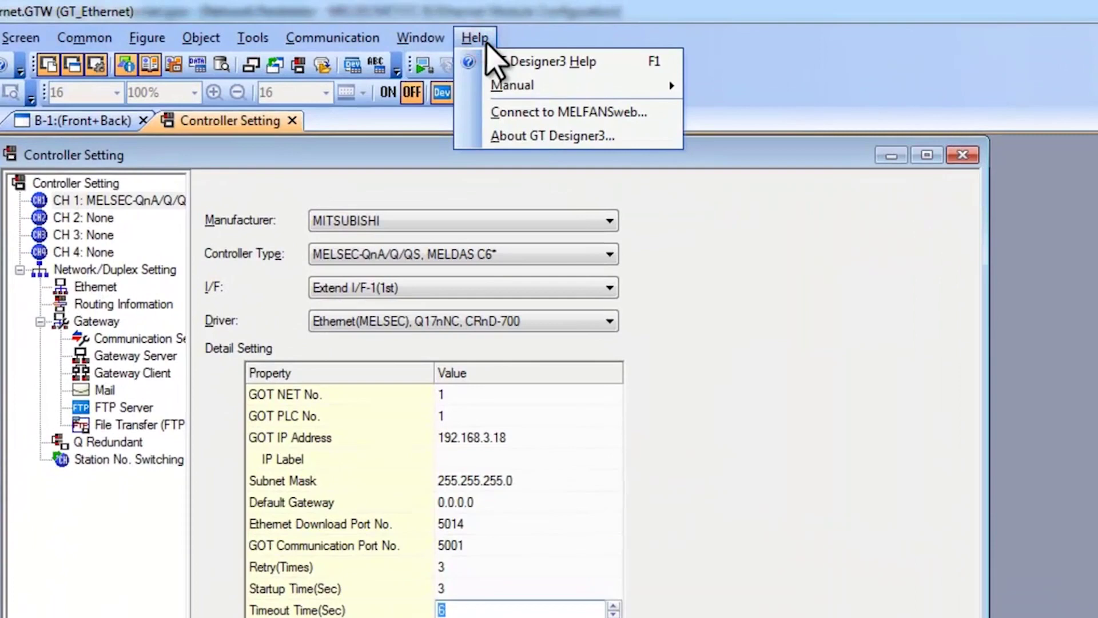
Step: Open the GOT1000 manual index and the Connection Manual (Mitsubishi Products)
mouse_move(501, 56)
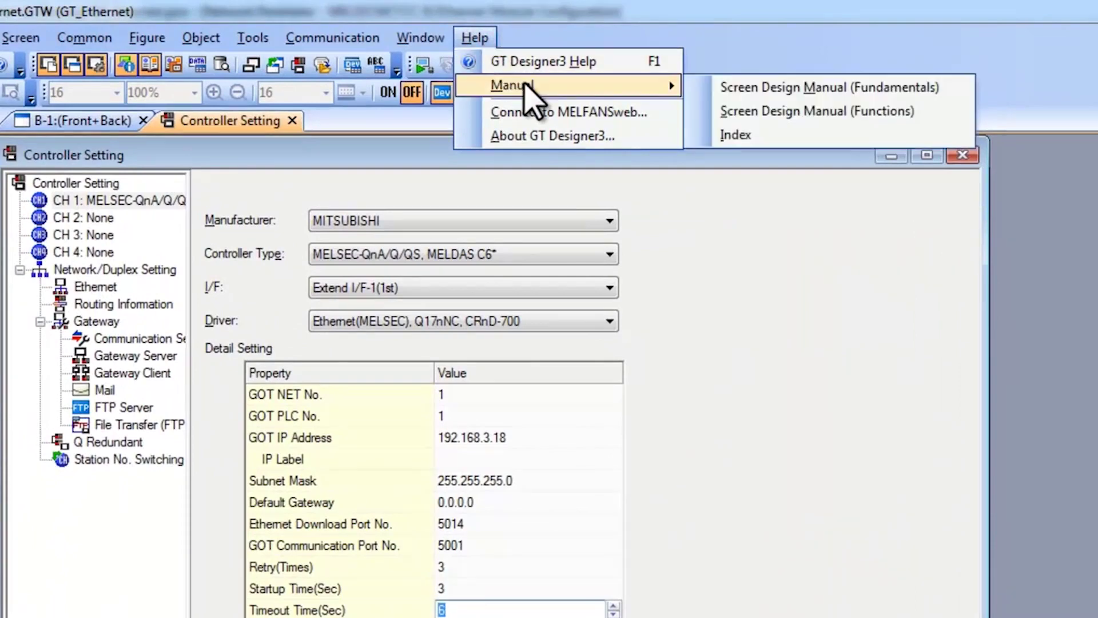
click(781, 137)
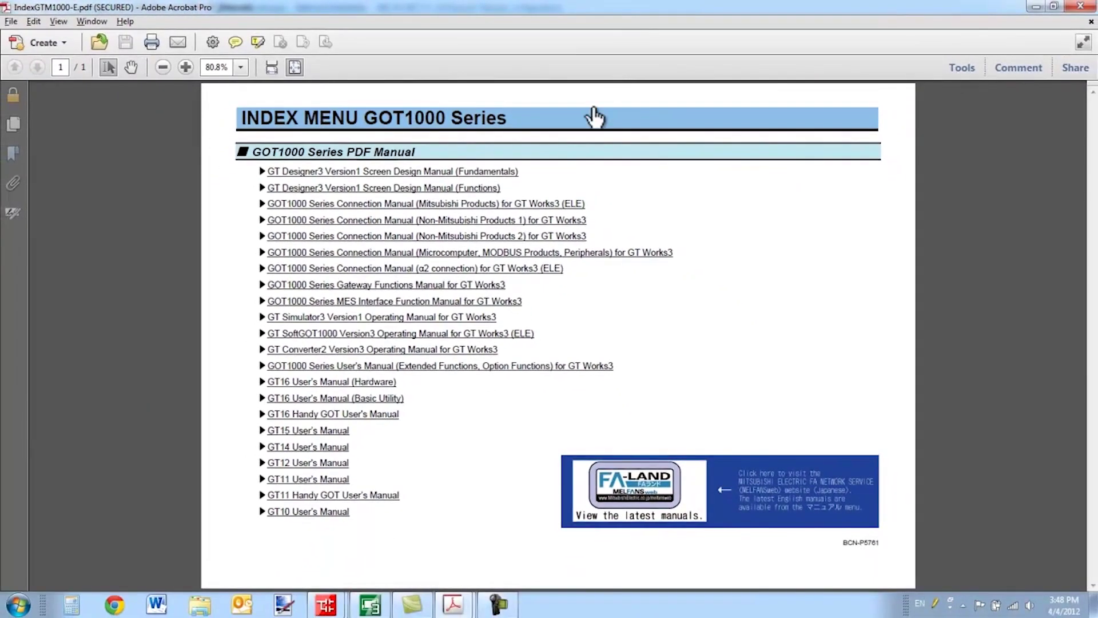
click(405, 209)
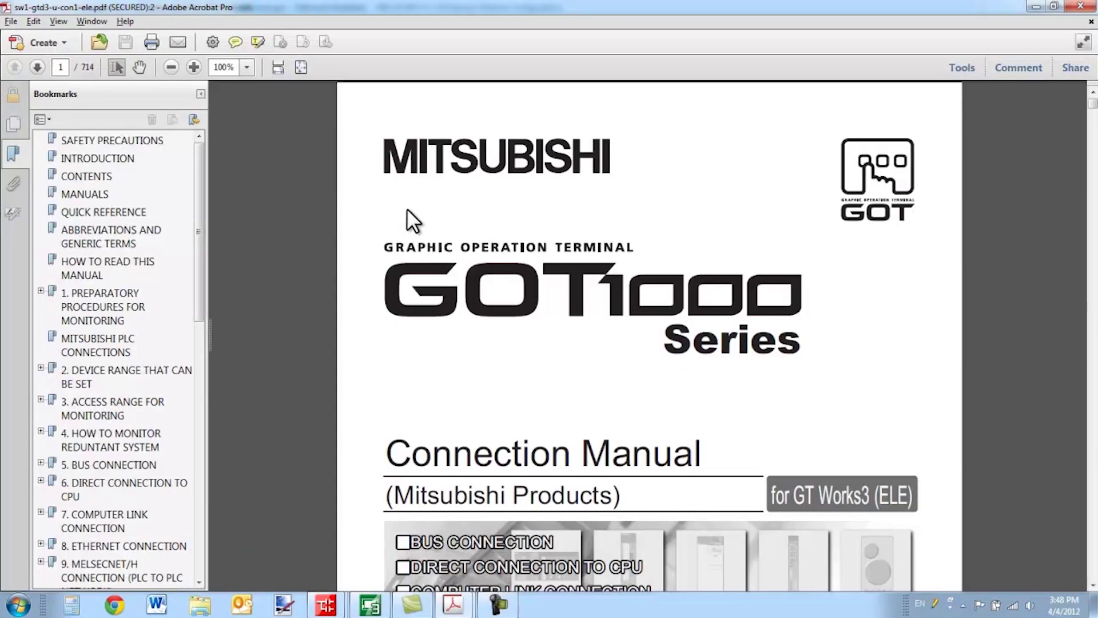
Step: Expand bookmarks 8 and 8.4 and jump to section 8.4.3 on Q Series Ethernet modules
drag(204, 172, 204, 294)
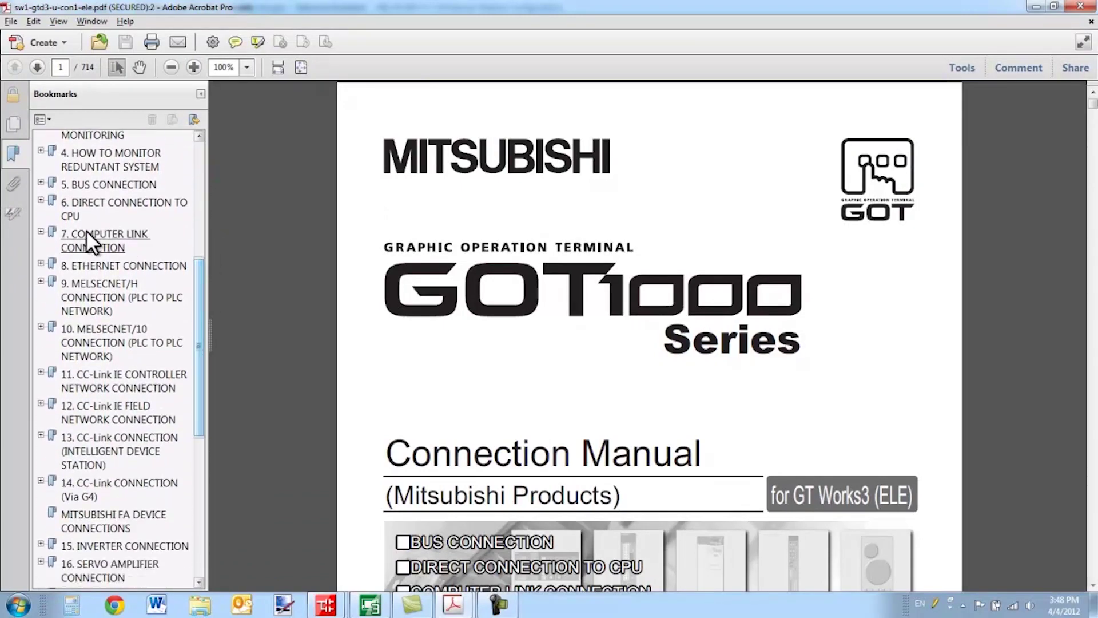
click(41, 263)
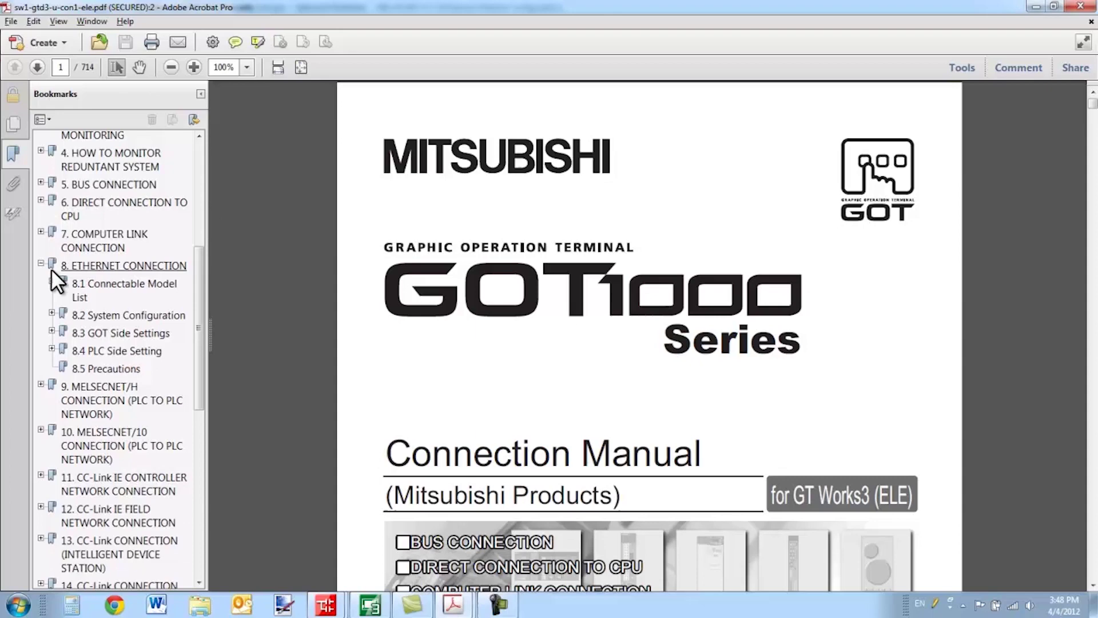
click(51, 347)
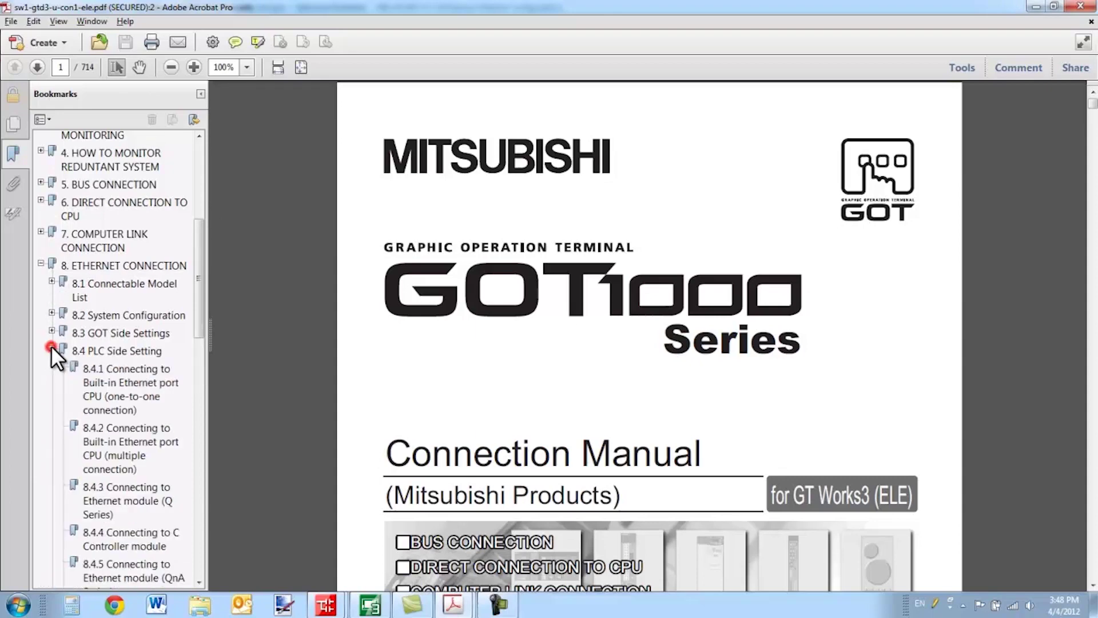
drag(197, 292, 198, 327)
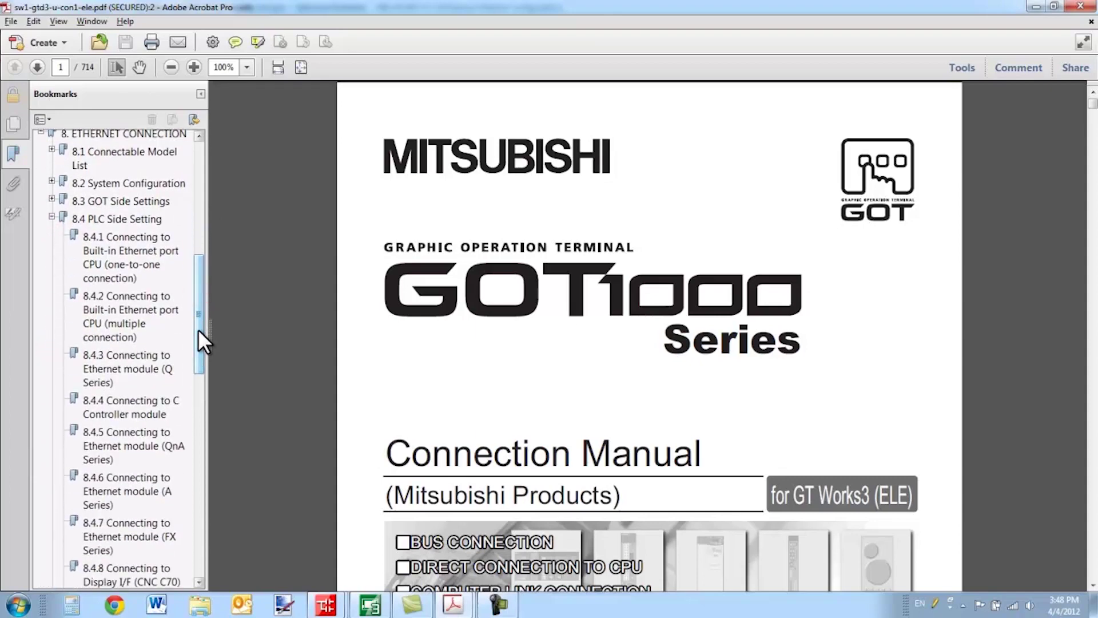
click(139, 370)
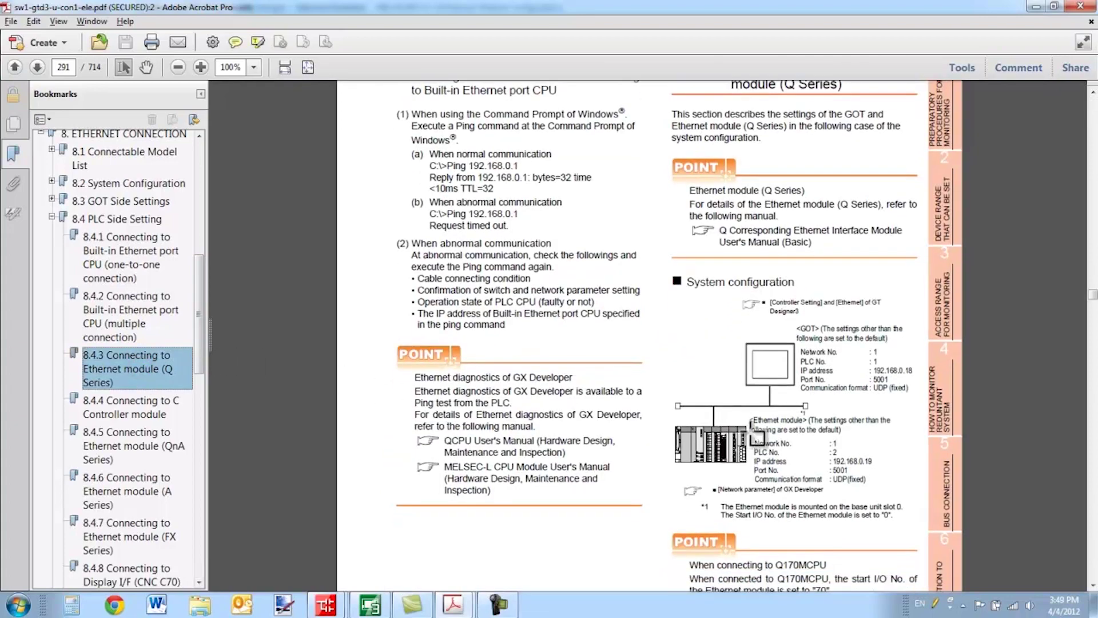
Step: Scroll the manual page to look over the system configuration diagram
scroll(757, 437, down, 2)
scroll(885, 390, up, 2)
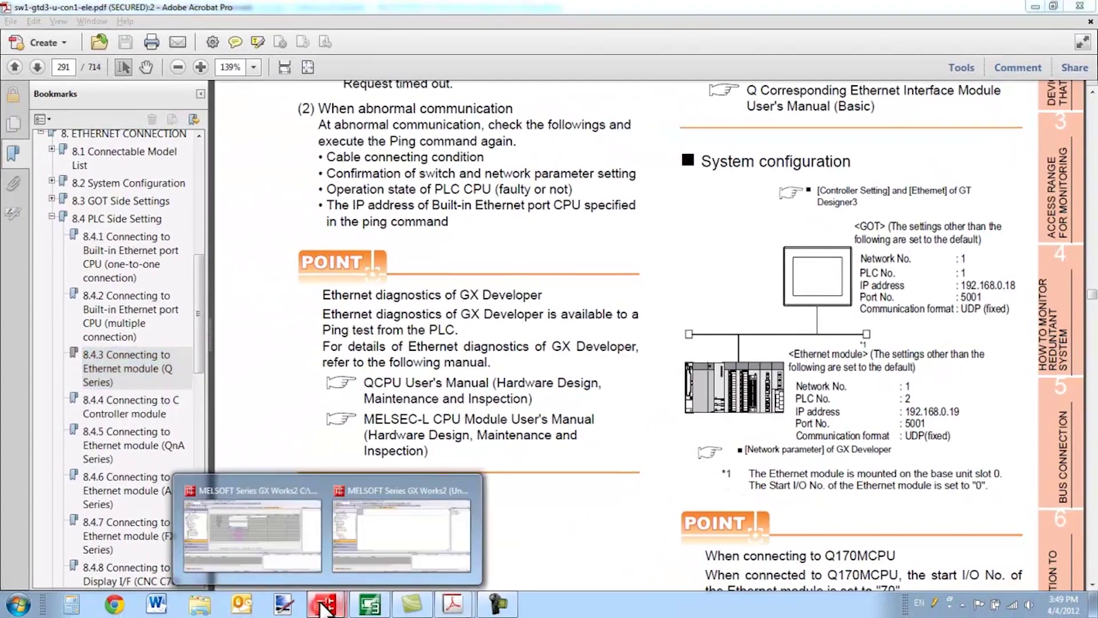
Step: Set Module 1's Ethernet Start I/O No. to 0000 and Station No. to 2 in GX Works2
click(310, 544)
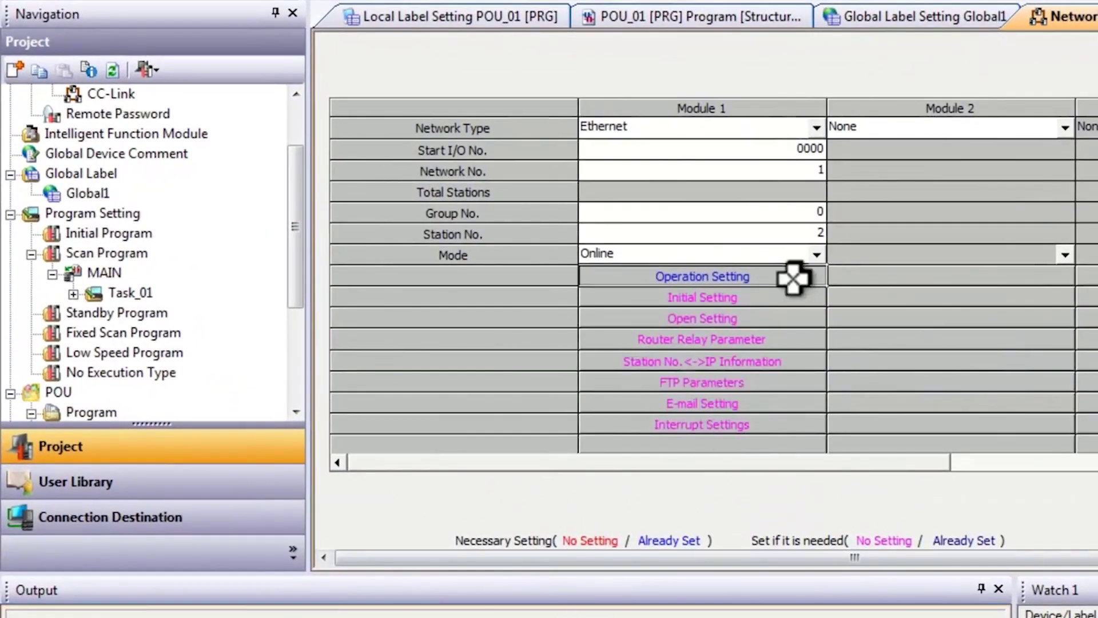
click(790, 151)
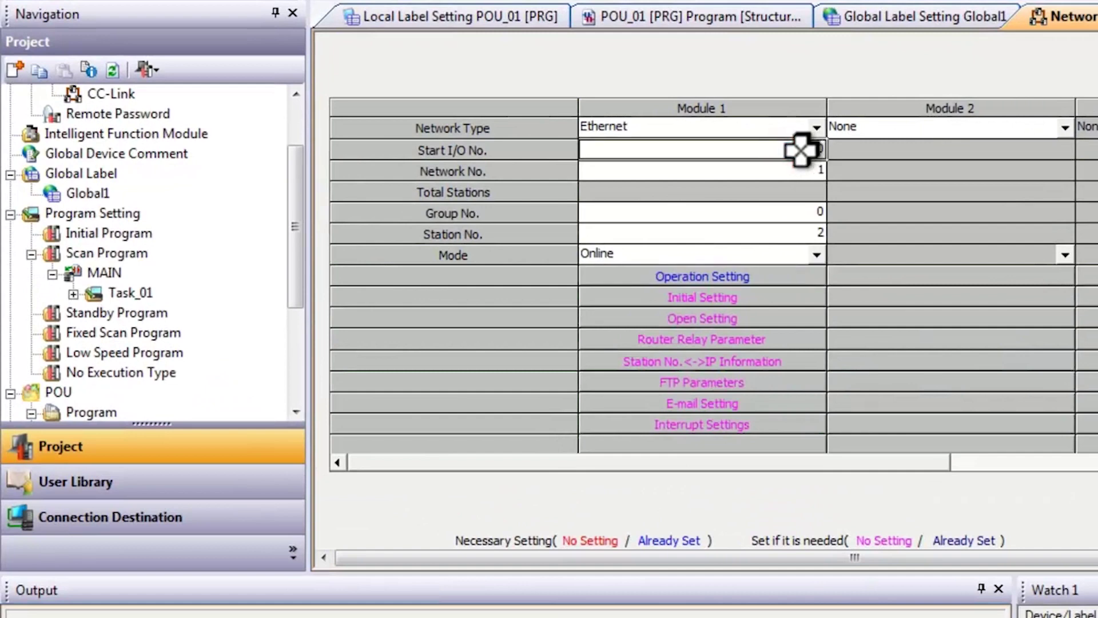
text(0000)
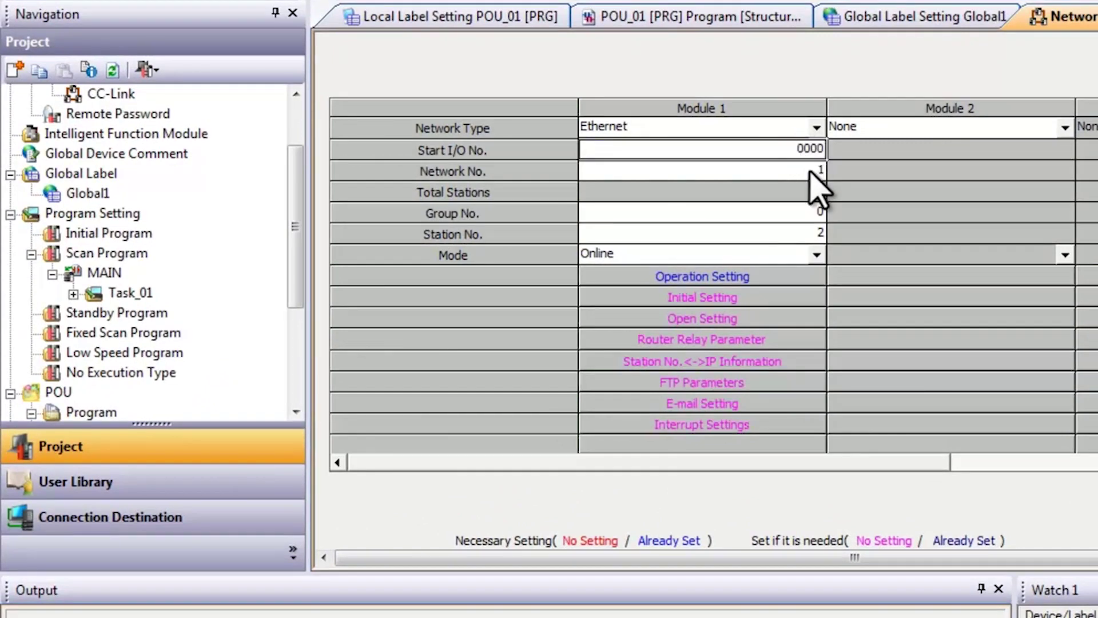
scroll(111, 166, up, 2)
double_click(117, 152)
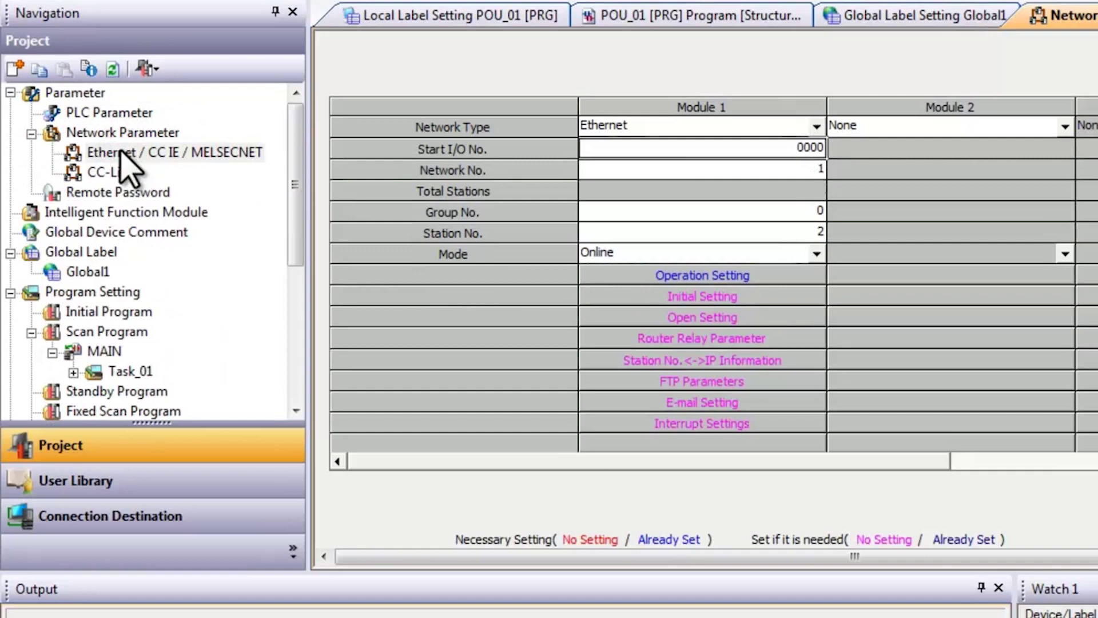
click(782, 172)
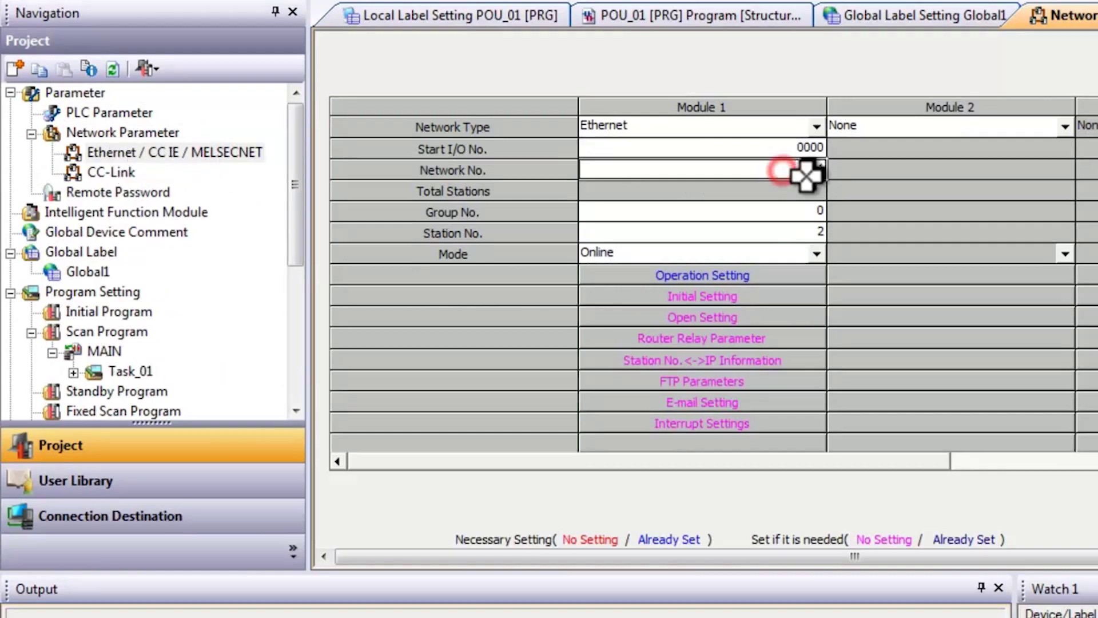
click(814, 233)
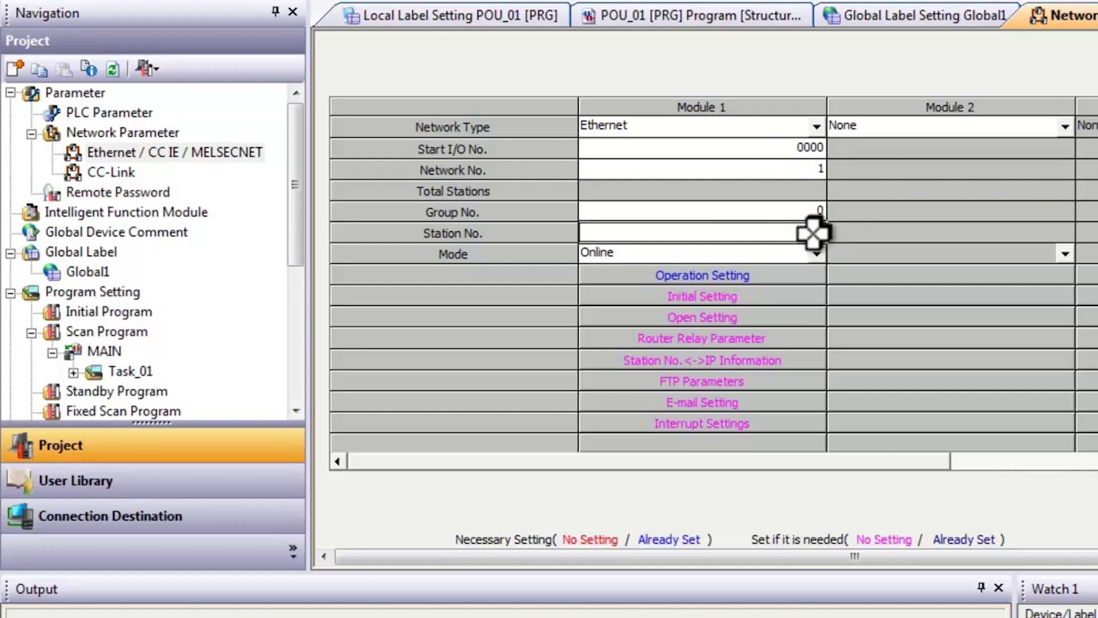
text(2)
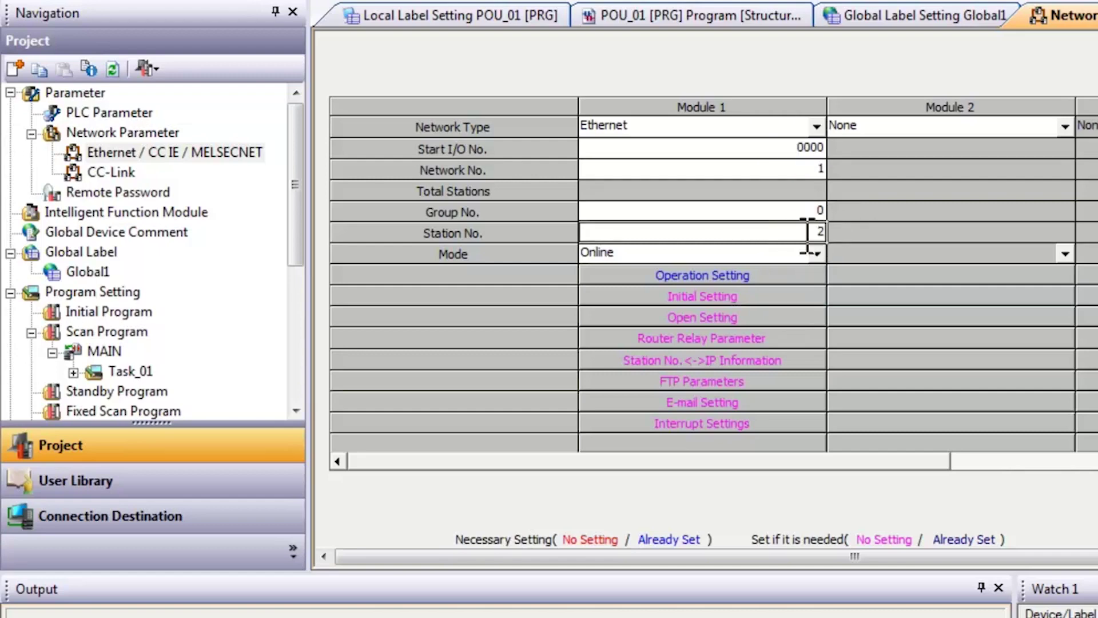
key(Return)
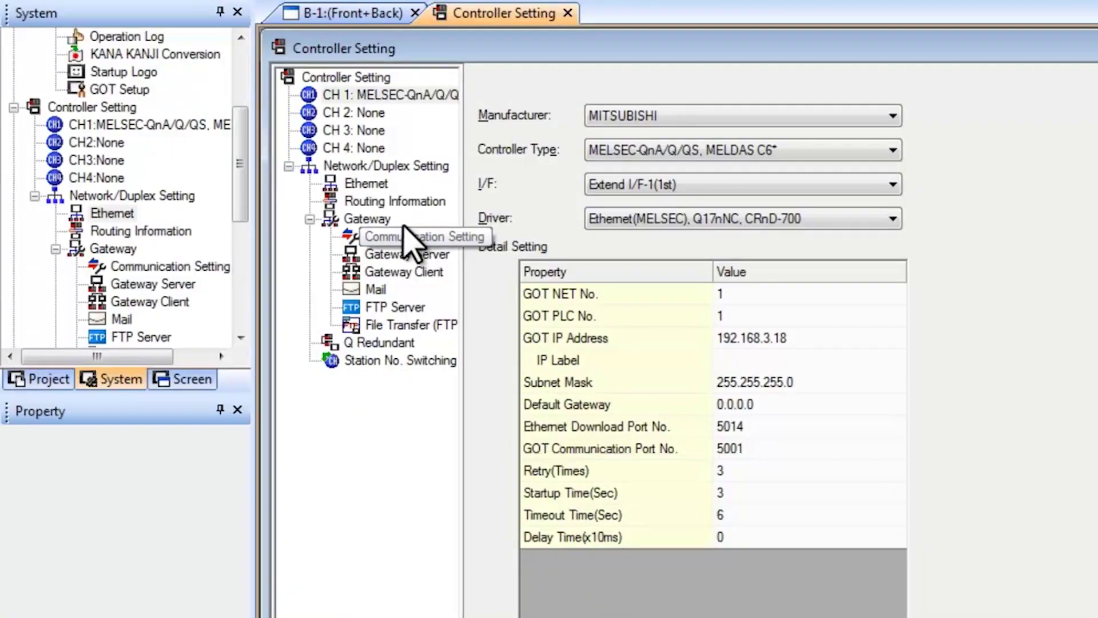
Step: Set PLC No. 2 on the first entry of GT Designer3's Ethernet table
click(346, 185)
double_click(669, 110)
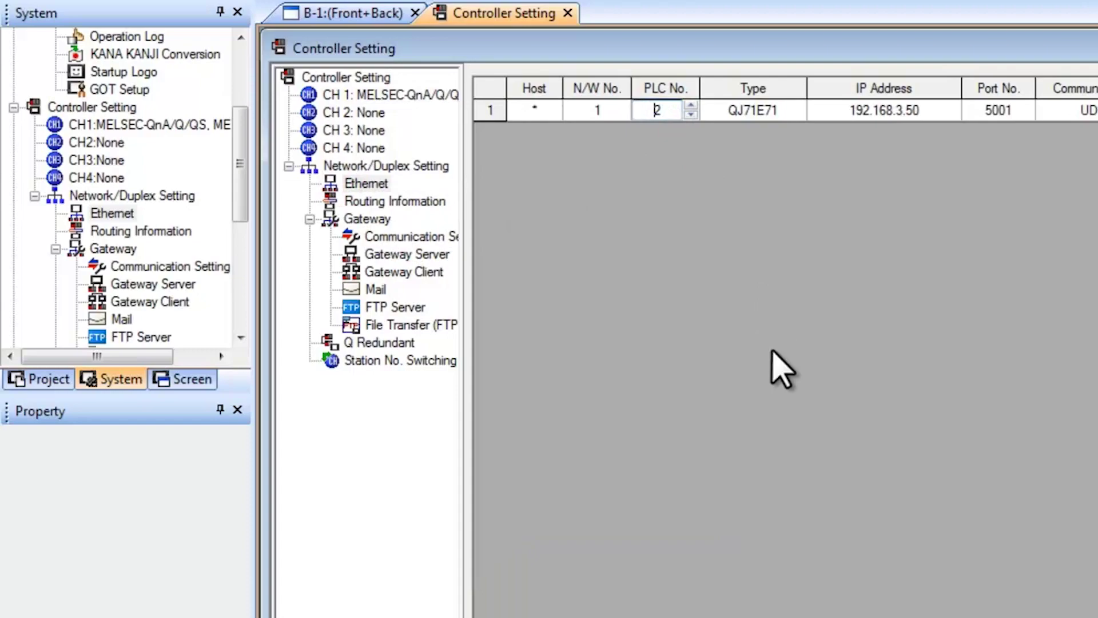
key(Return)
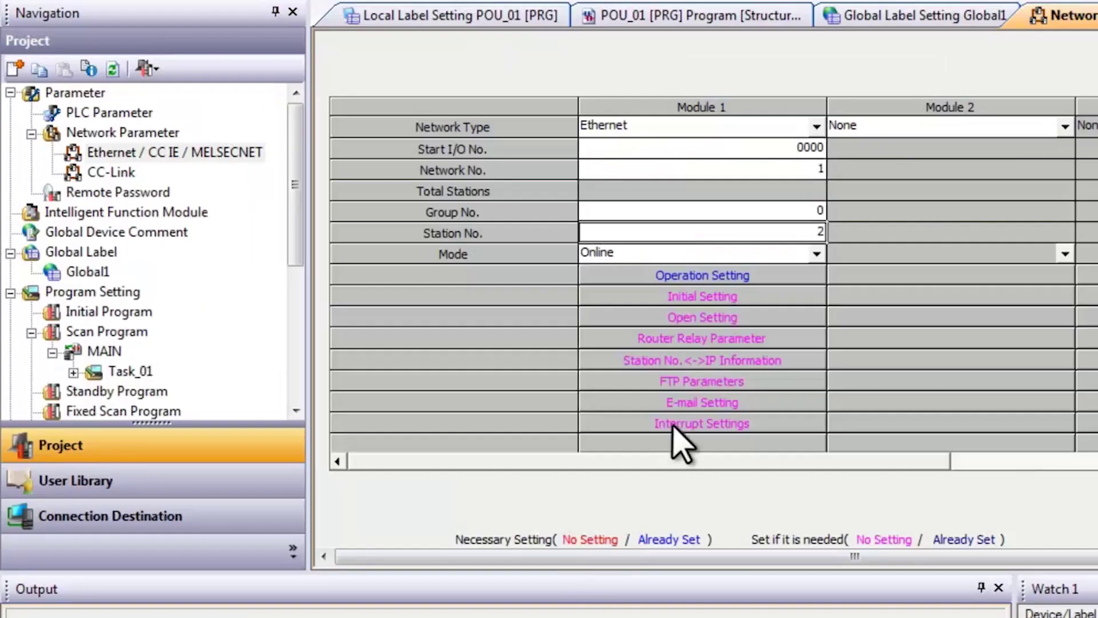
Step: Verify Module 1's operation settings use Binary Code and IP 192.168.3.50, keeping the values
click(715, 275)
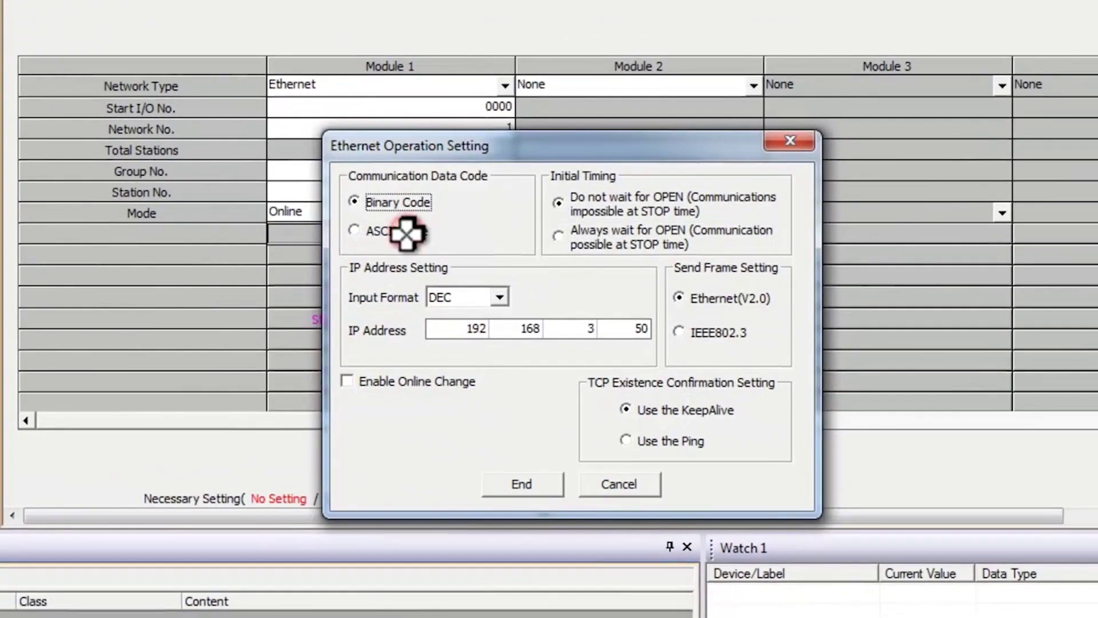
click(629, 329)
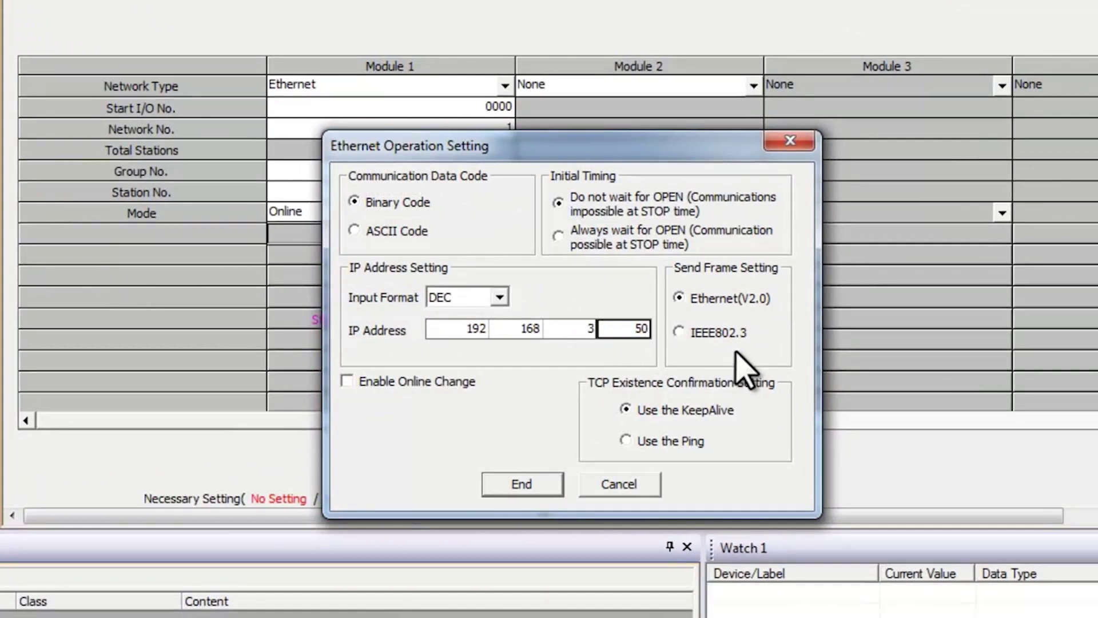
click(521, 489)
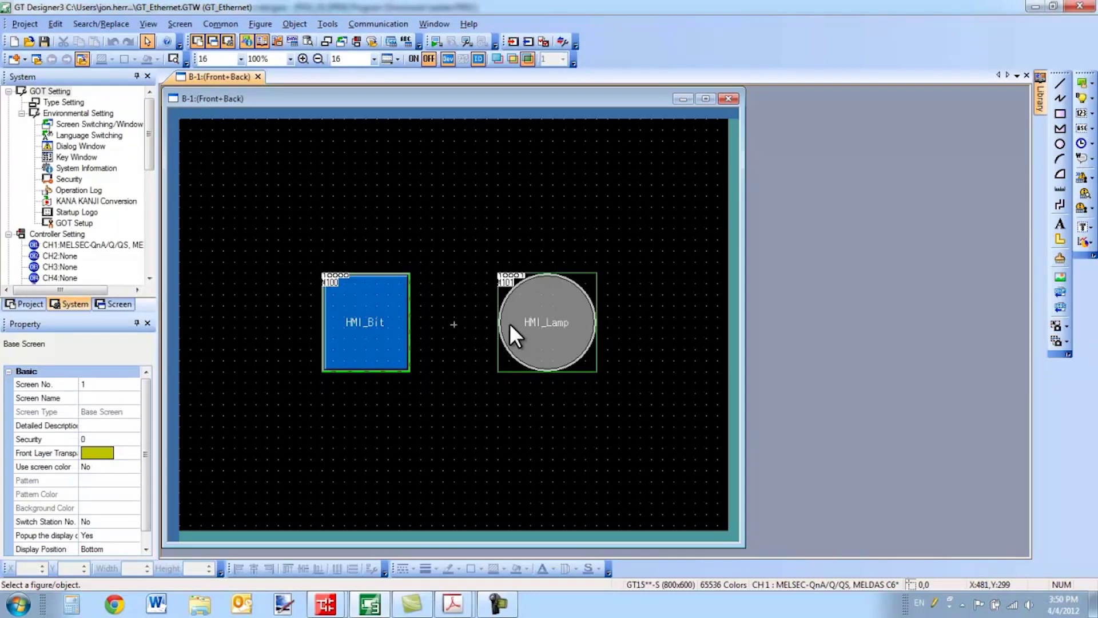
mouse_move(453, 603)
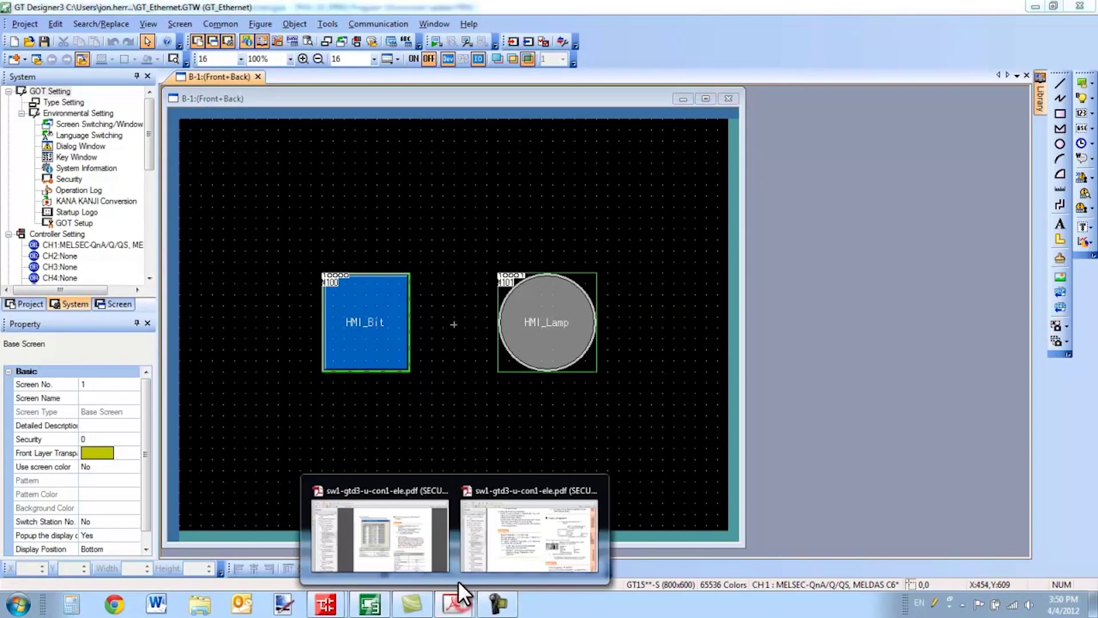
click(437, 552)
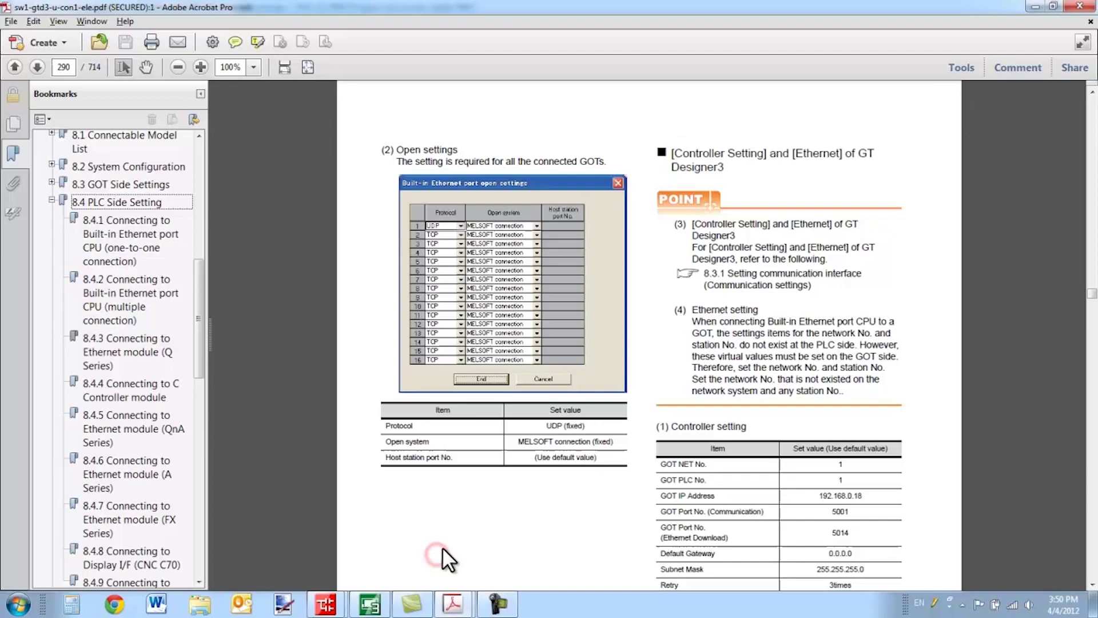